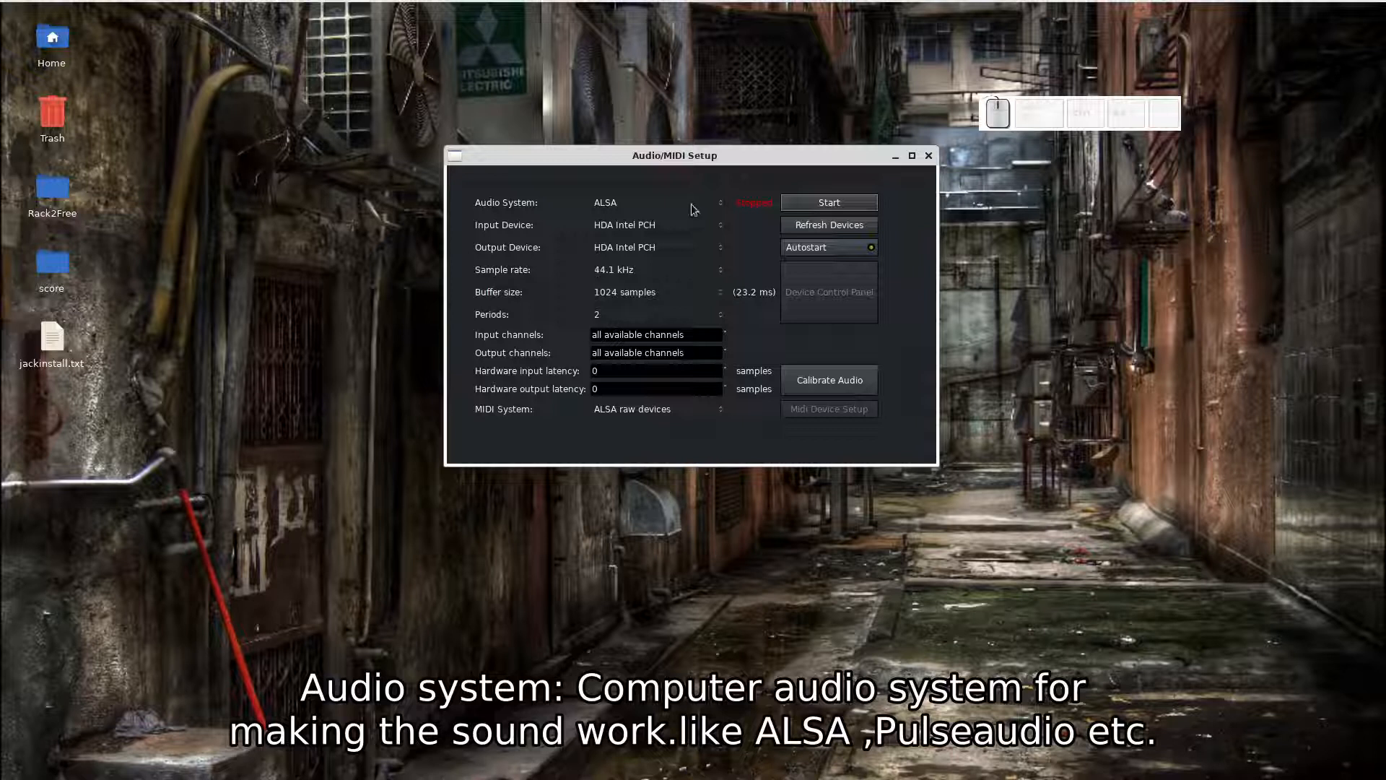
Step: Choose ALSA as the audio system and HDA Intel PCH as the input device
{"action": "left_click", "coordinate": [691, 204]}
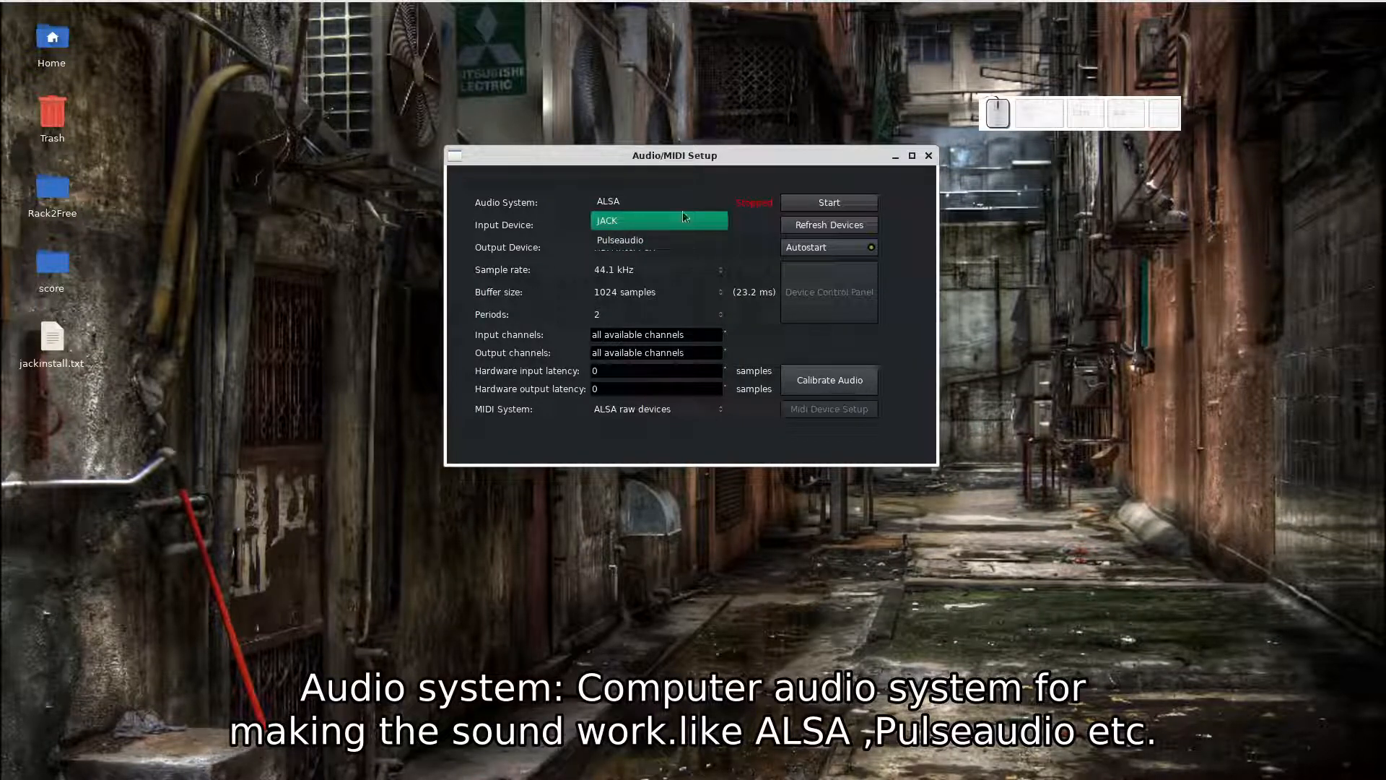
{"action": "left_click", "coordinate": [685, 203]}
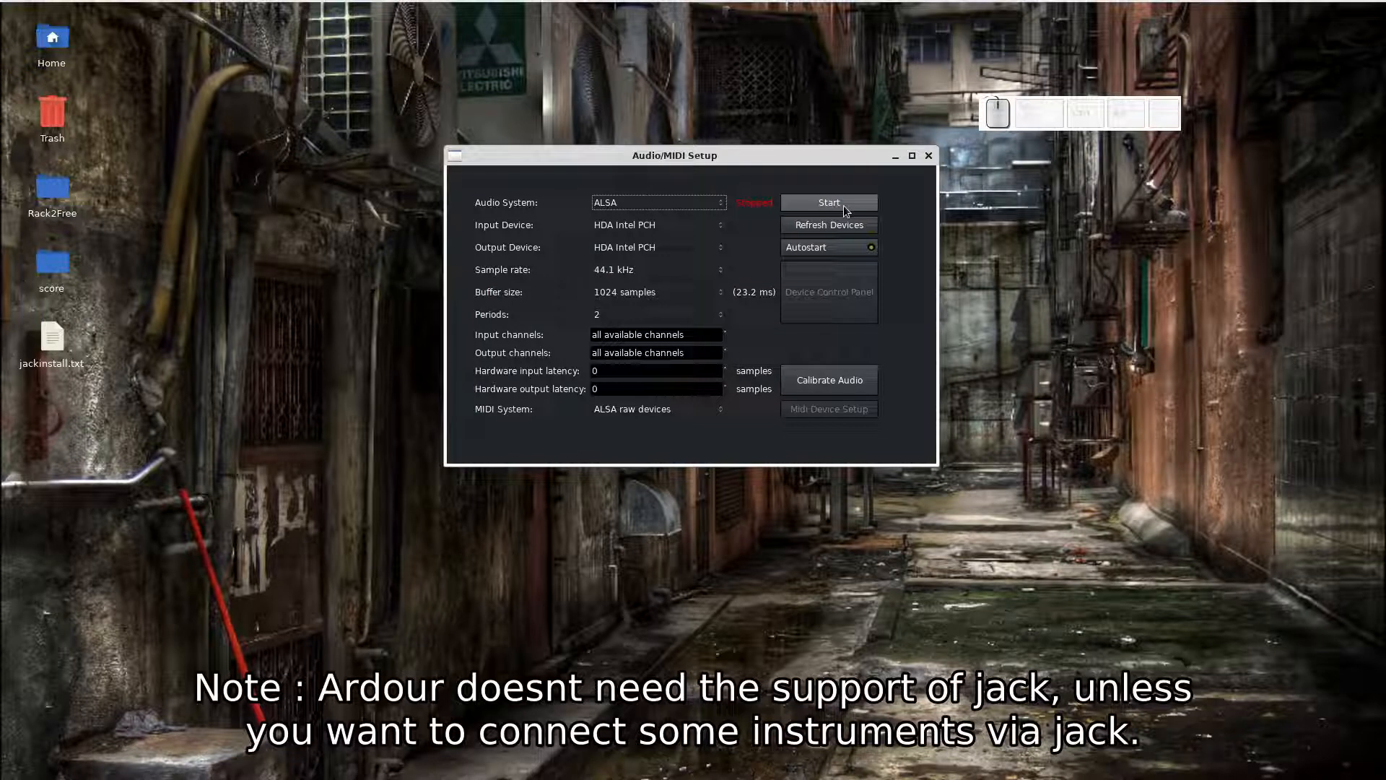
{"action": "left_click", "coordinate": [847, 231]}
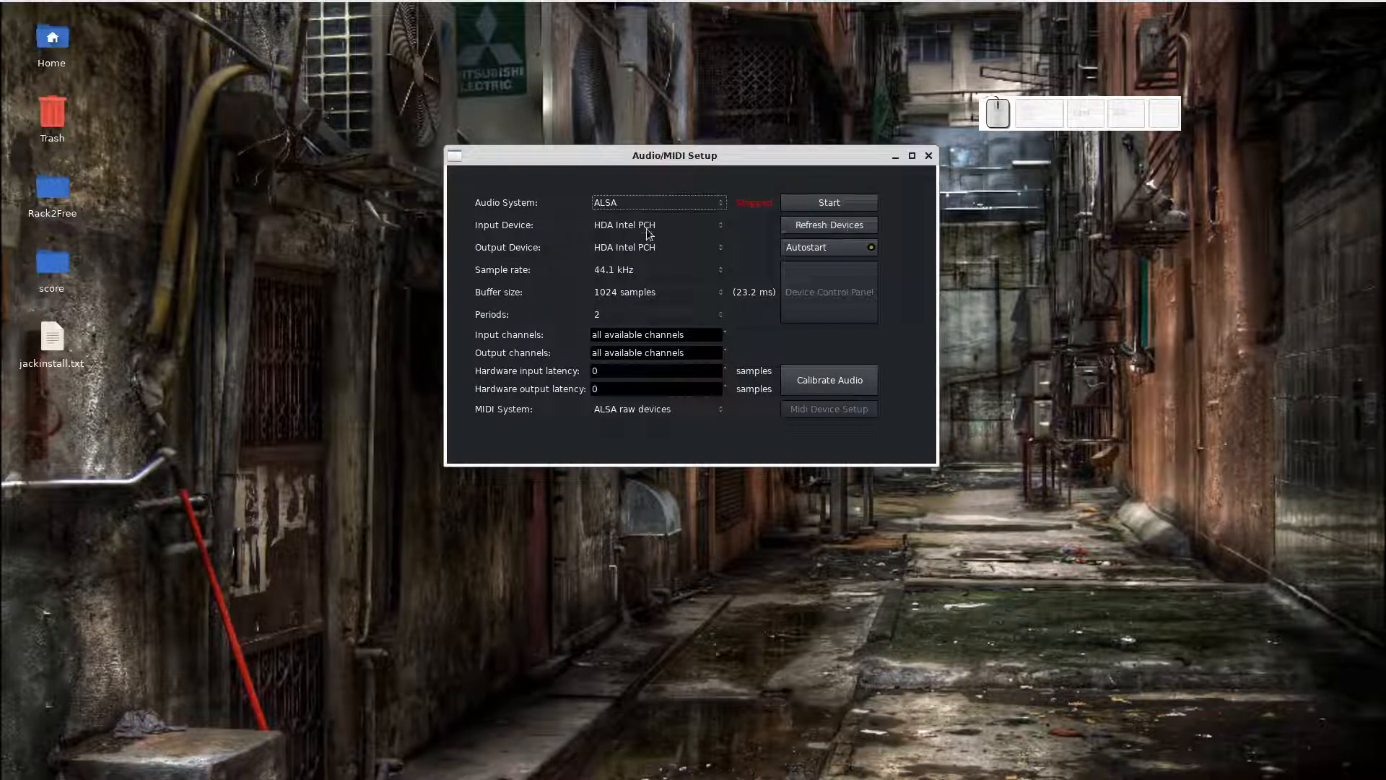
{"action": "left_click", "coordinate": [669, 224]}
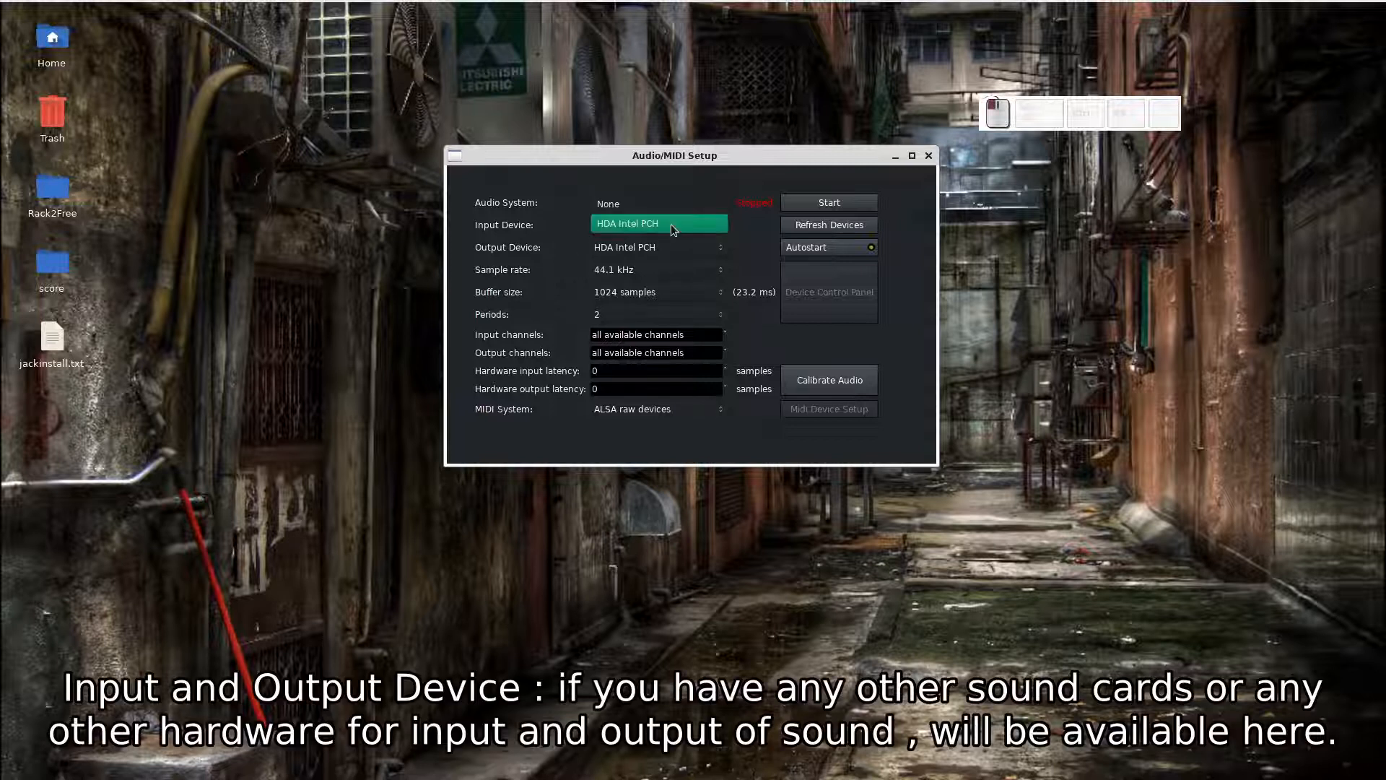
{"action": "left_click", "coordinate": [670, 223]}
{"action": "left_click", "coordinate": [670, 224]}
{"action": "left_click", "coordinate": [670, 224]}
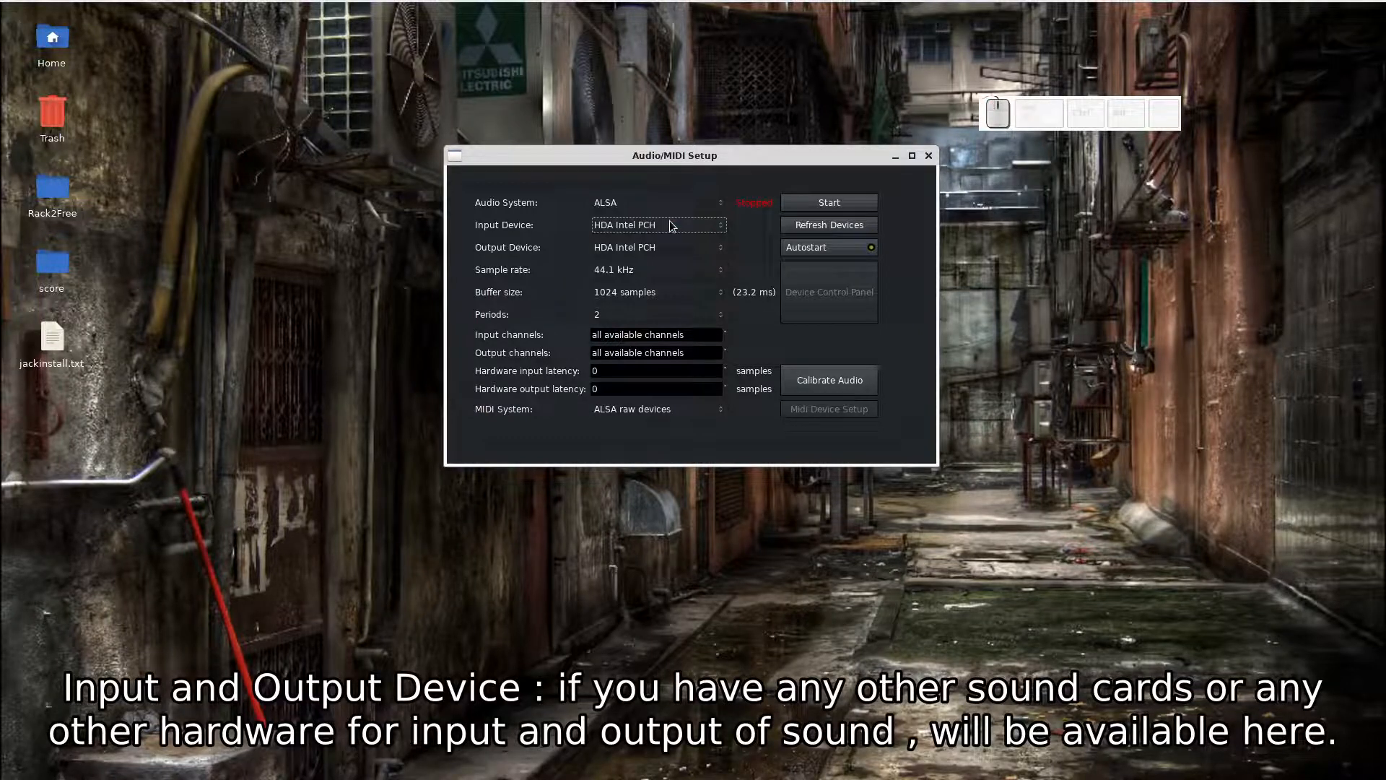
Step: Choose HDA Intel PCH as the output device and a sample rate of 44.1 kHz
{"action": "left_click", "coordinate": [661, 250]}
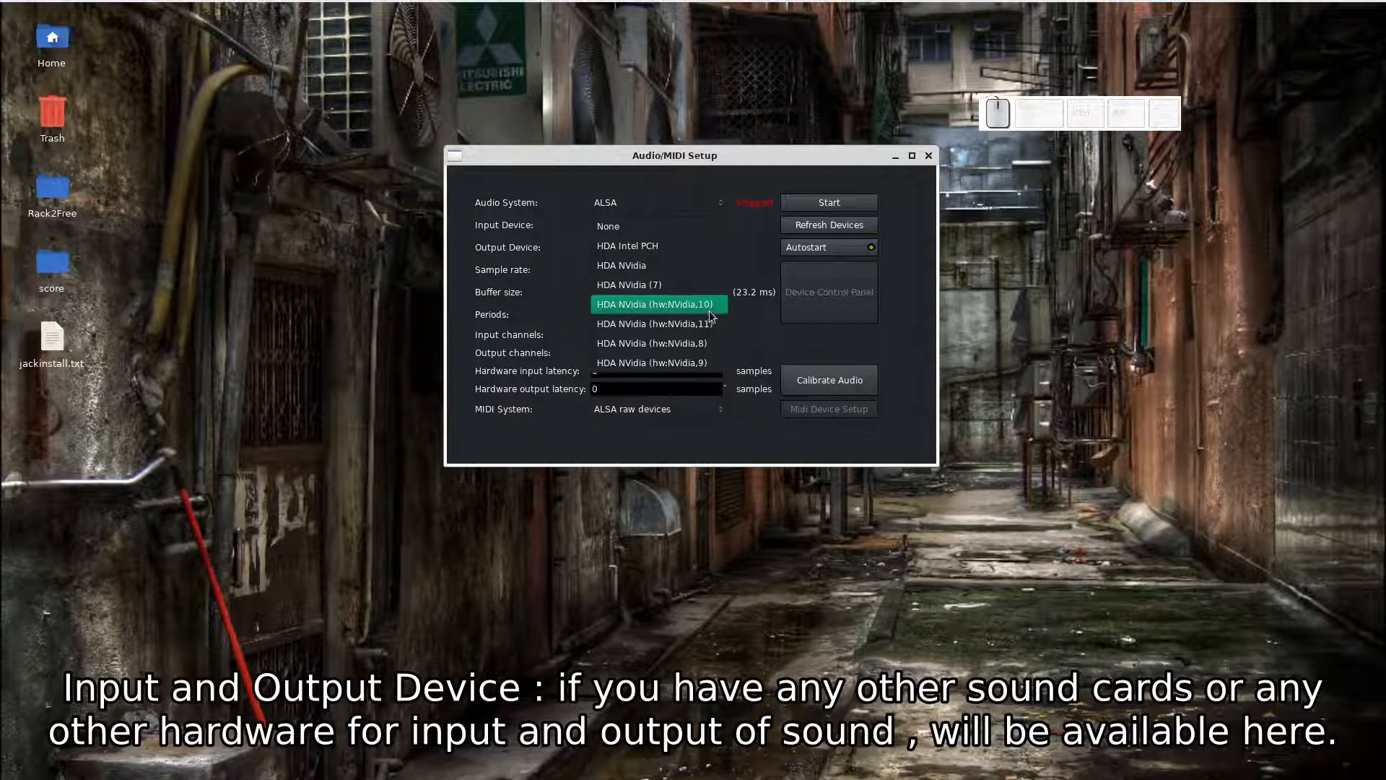
{"action": "left_click", "coordinate": [673, 242]}
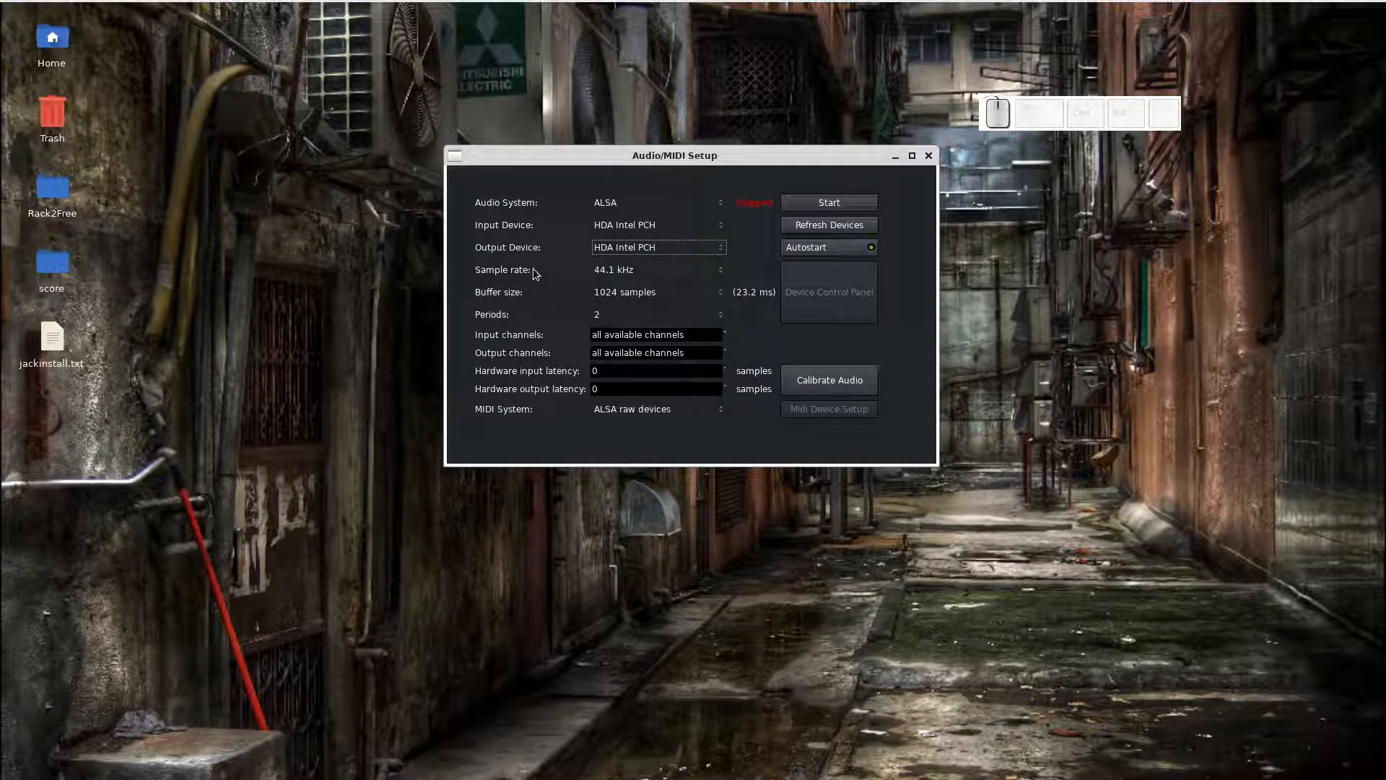
{"action": "left_click", "coordinate": [677, 270]}
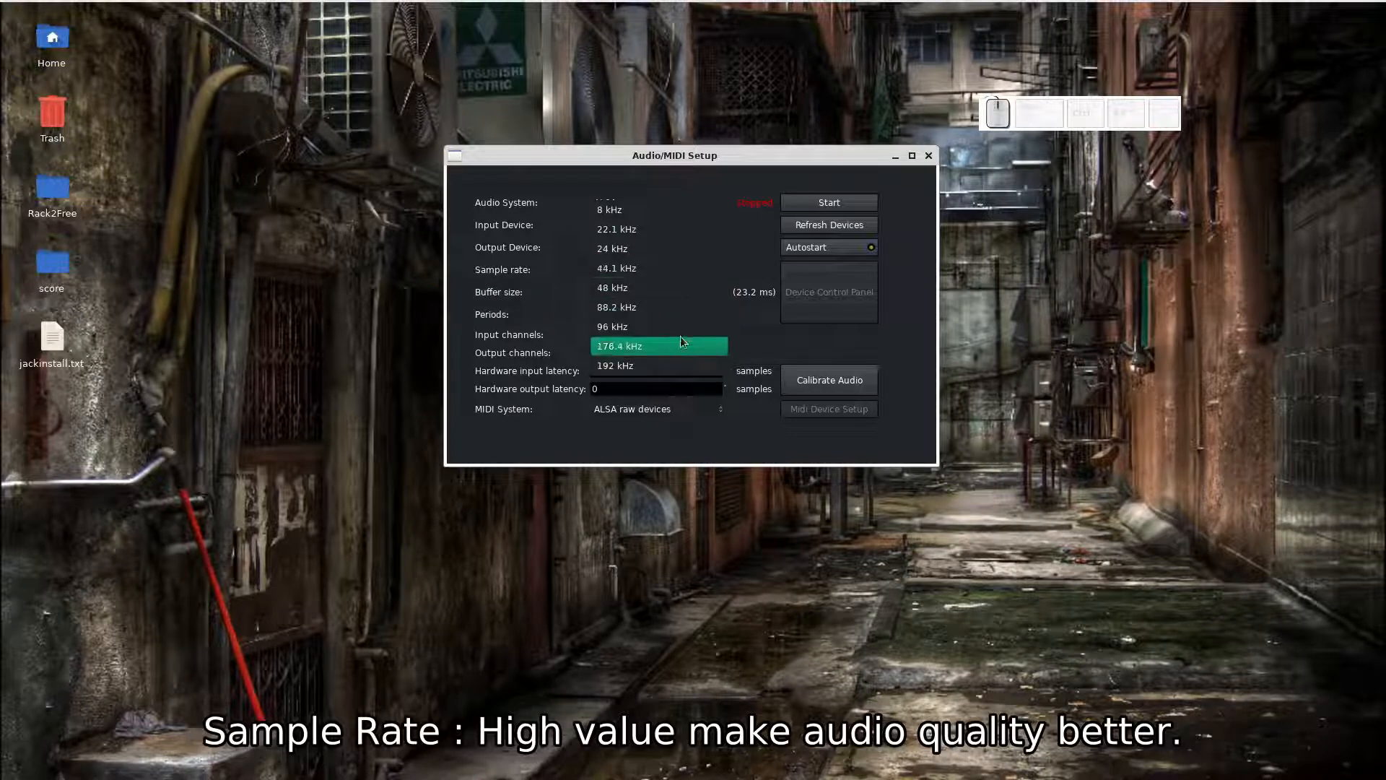
{"action": "left_click", "coordinate": [686, 270]}
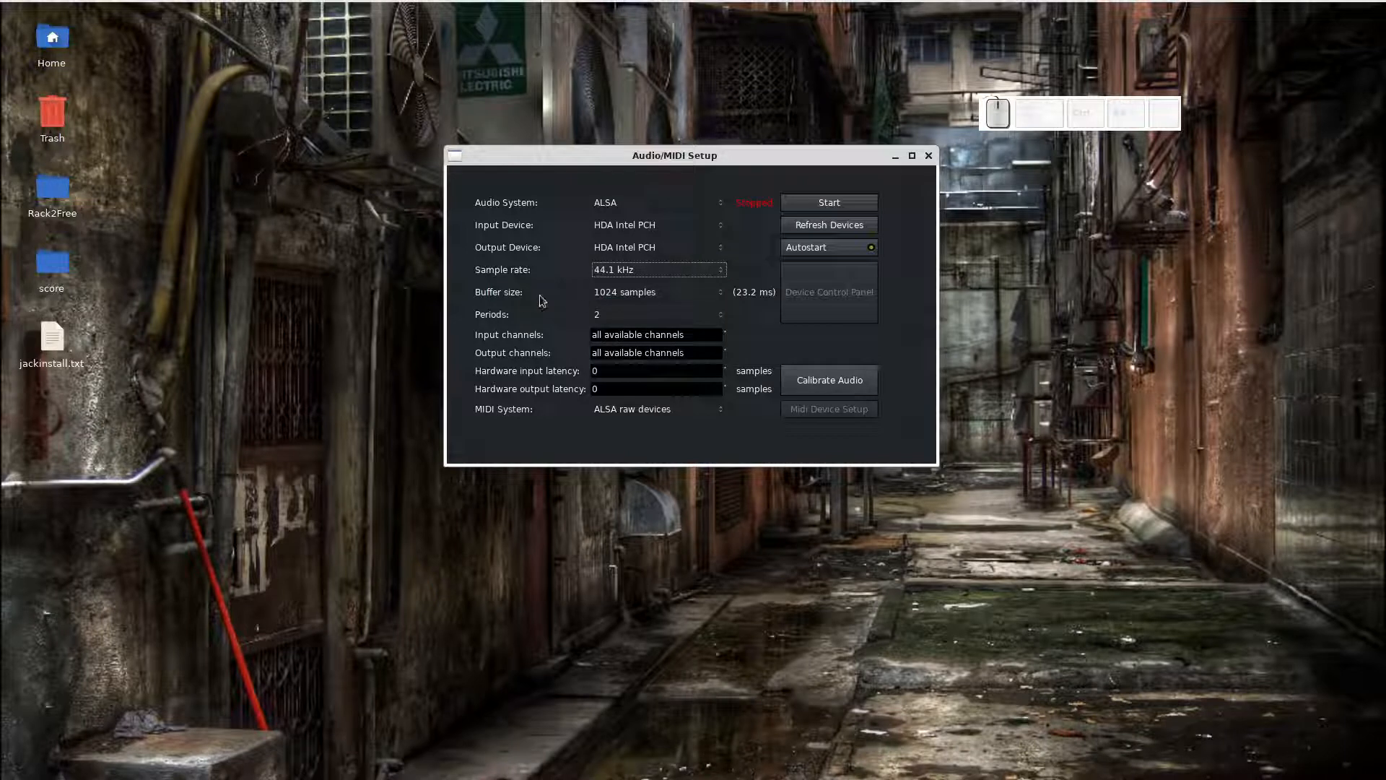
Step: Try buffer sizes of 256, 512, 1024 and 2048 samples to compare the resulting latency, returning to 1024 samples
{"action": "left_click", "coordinate": [717, 298]}
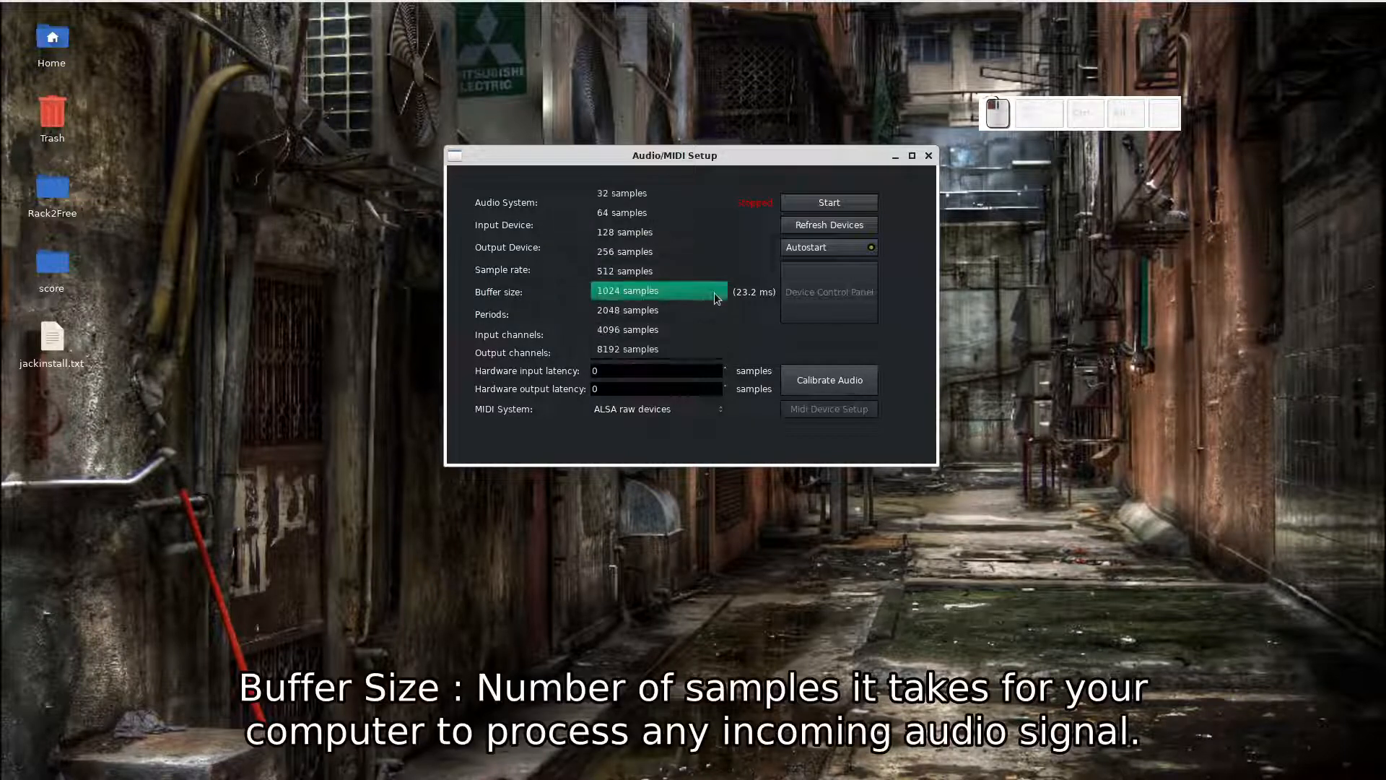
{"action": "left_click", "coordinate": [700, 258]}
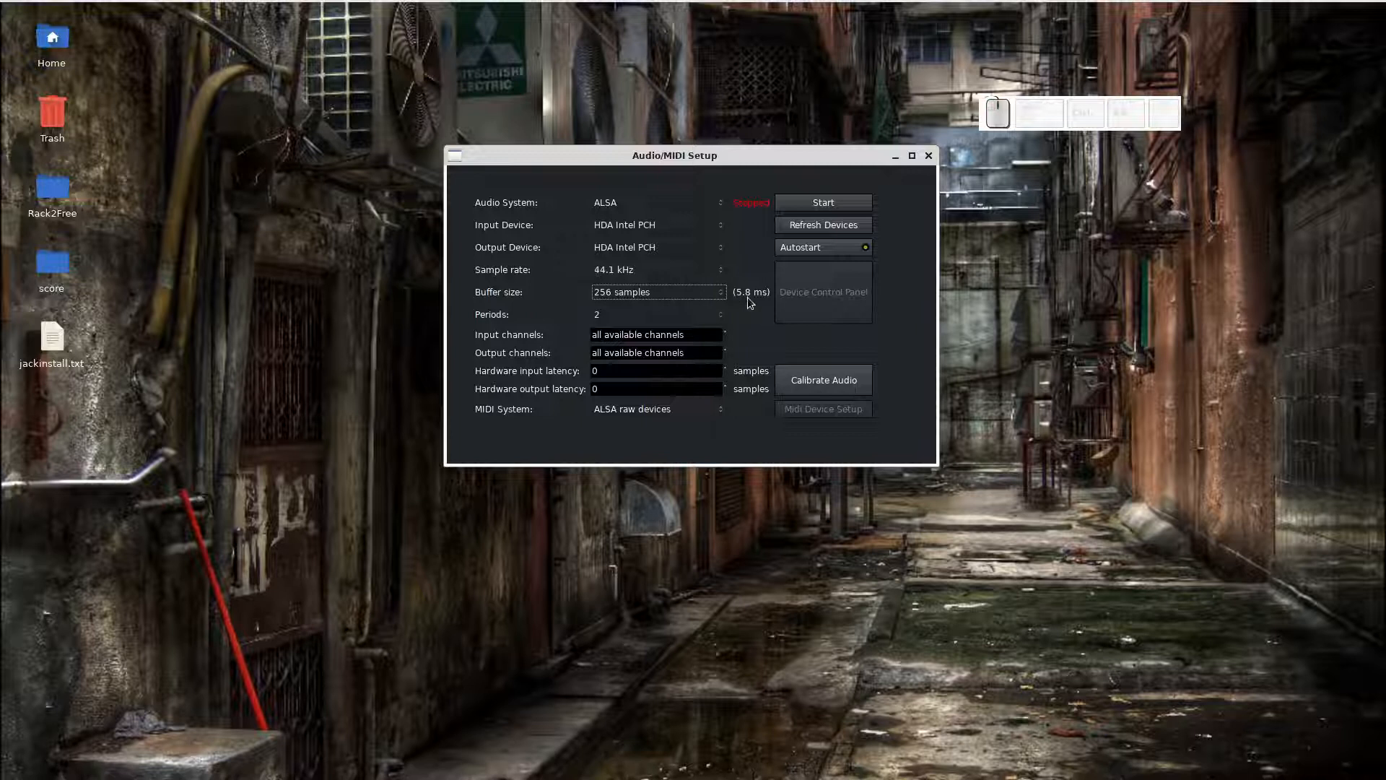
{"action": "left_click", "coordinate": [652, 292]}
{"action": "left_click", "coordinate": [649, 310]}
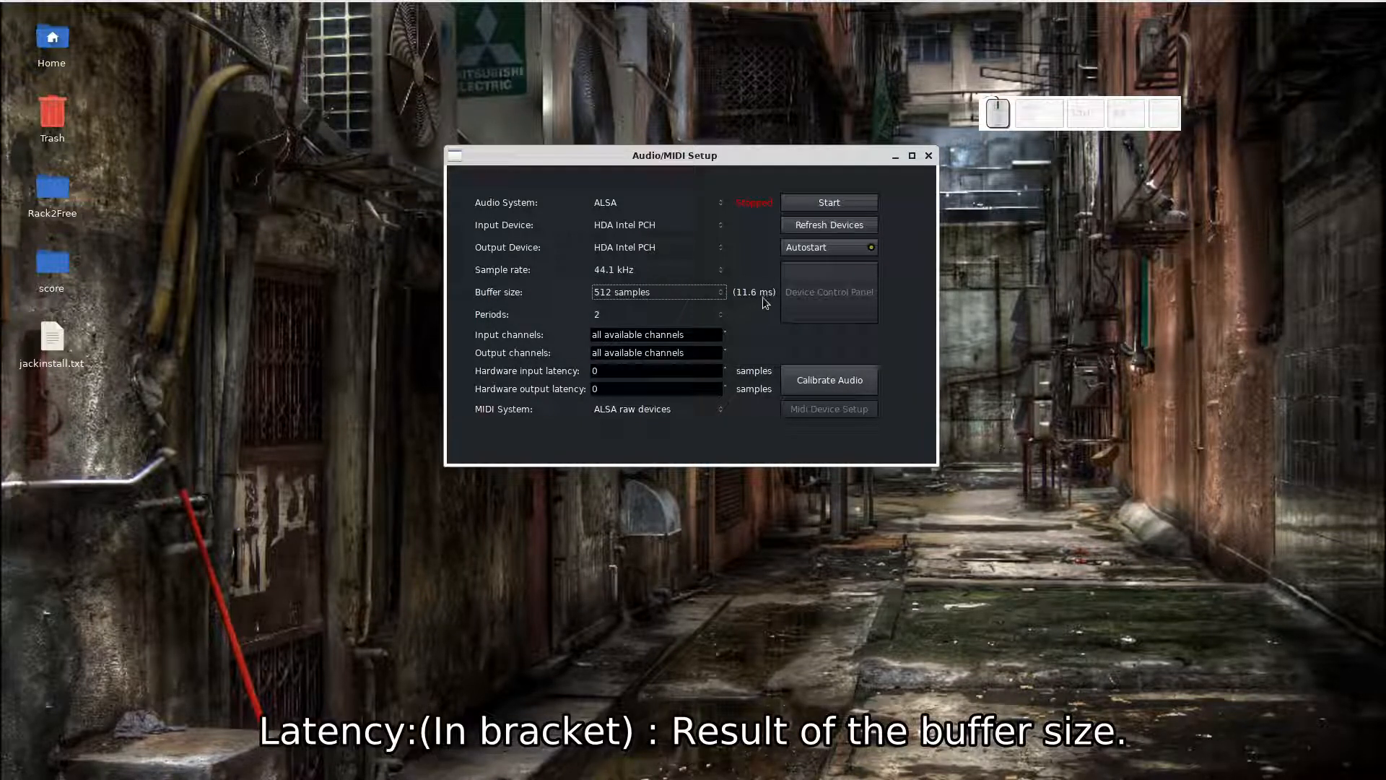
{"action": "left_click", "coordinate": [685, 295]}
{"action": "left_click", "coordinate": [672, 312]}
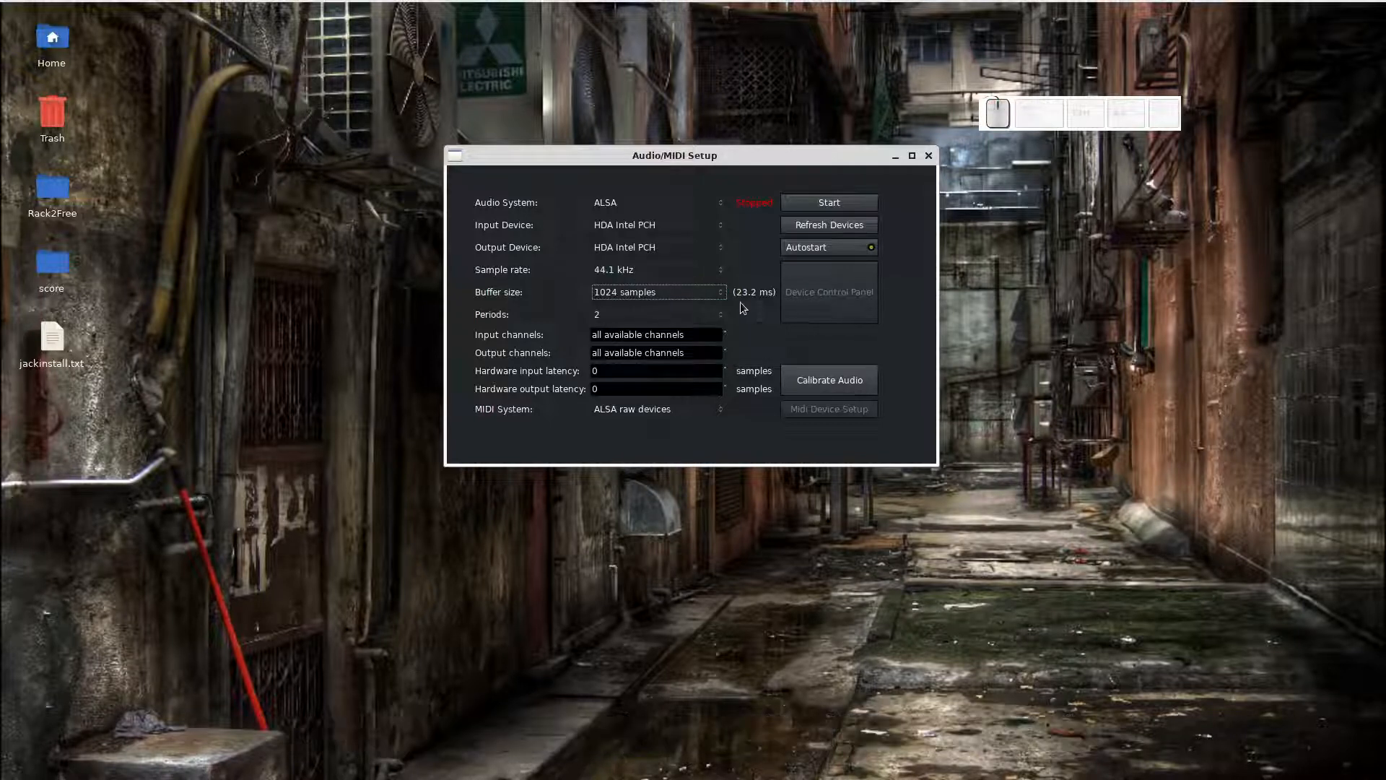
{"action": "left_click", "coordinate": [676, 300]}
{"action": "left_click", "coordinate": [674, 316]}
{"action": "left_click", "coordinate": [678, 292]}
{"action": "left_click", "coordinate": [674, 271]}
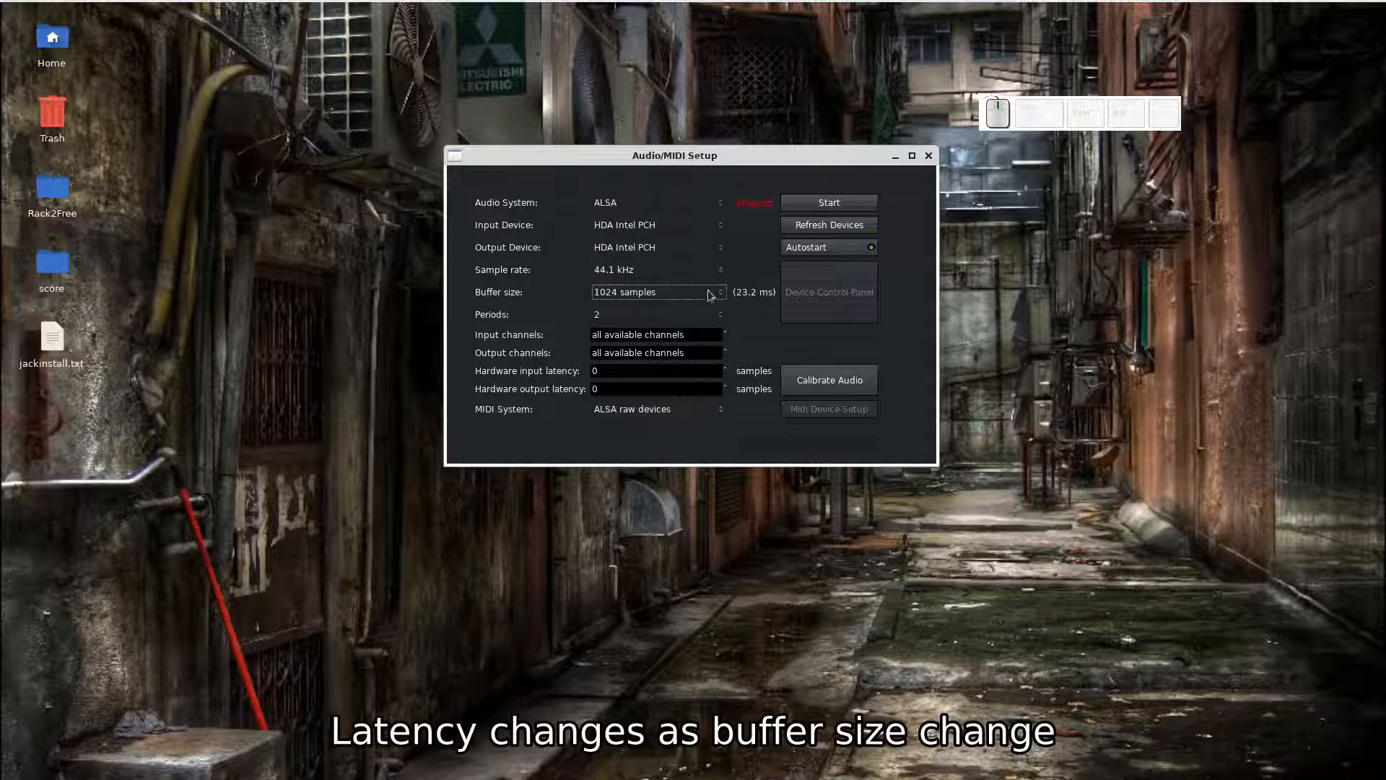
Step: Set the buffer size to 512 samples and the periods to 2
{"action": "left_click", "coordinate": [715, 296]}
{"action": "left_click", "coordinate": [697, 270]}
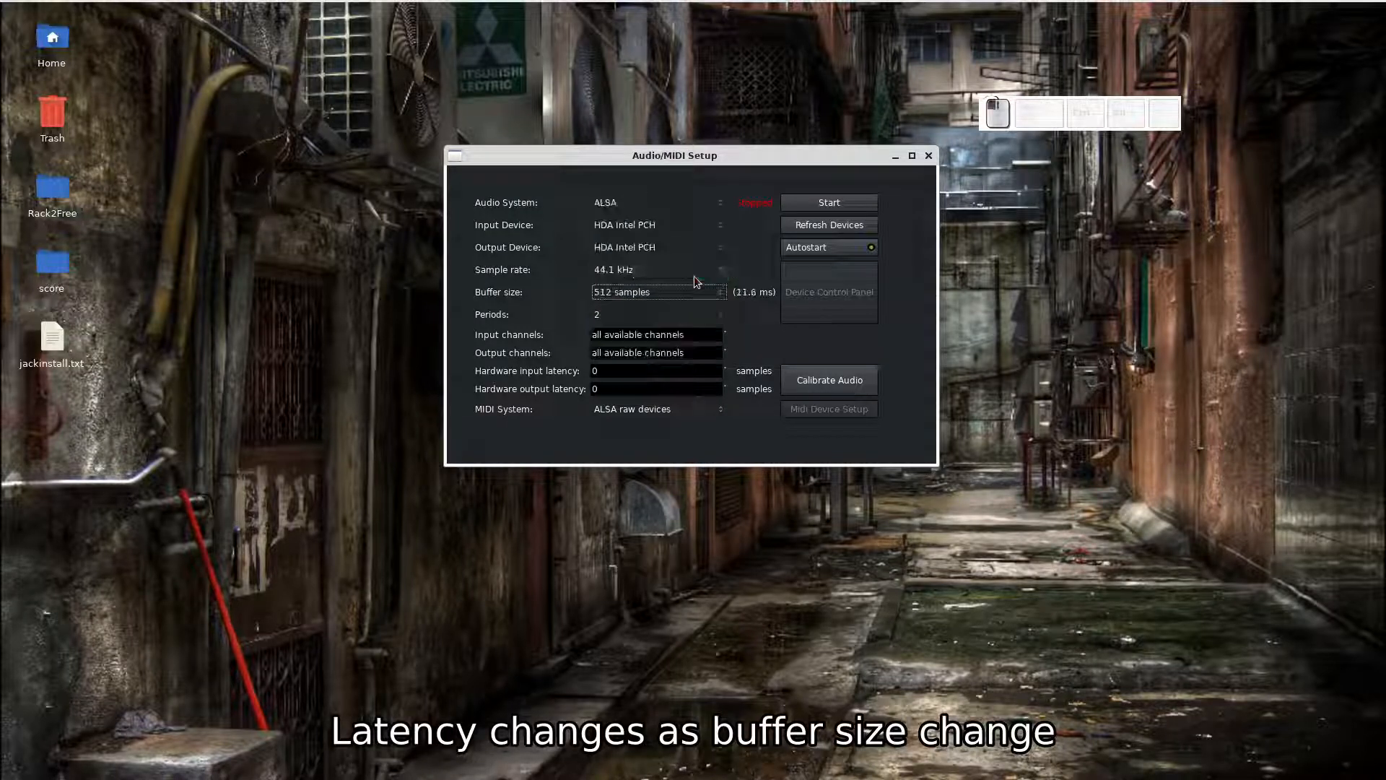
{"action": "left_click", "coordinate": [706, 300]}
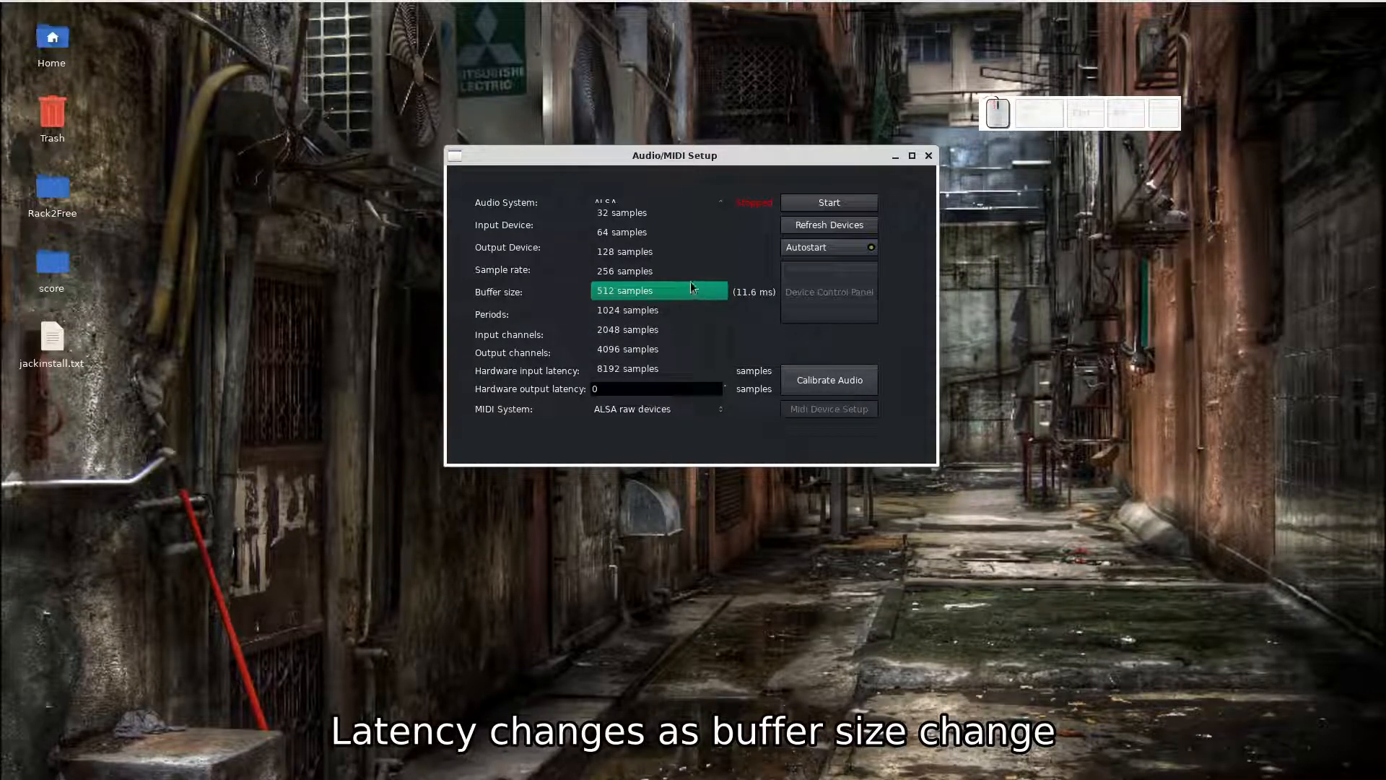
{"action": "left_click", "coordinate": [692, 272]}
{"action": "left_click", "coordinate": [676, 296]}
{"action": "left_click", "coordinate": [673, 310]}
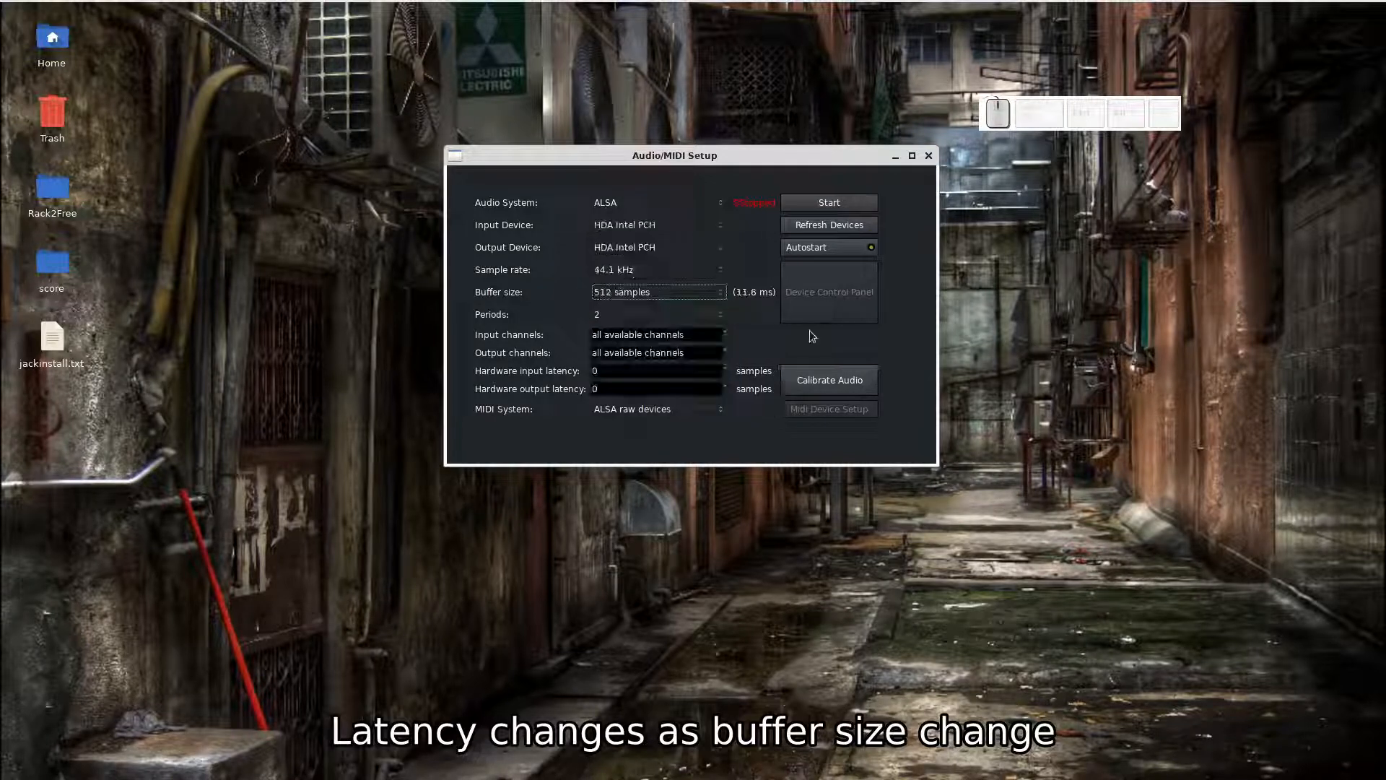
{"action": "left_click", "coordinate": [682, 316]}
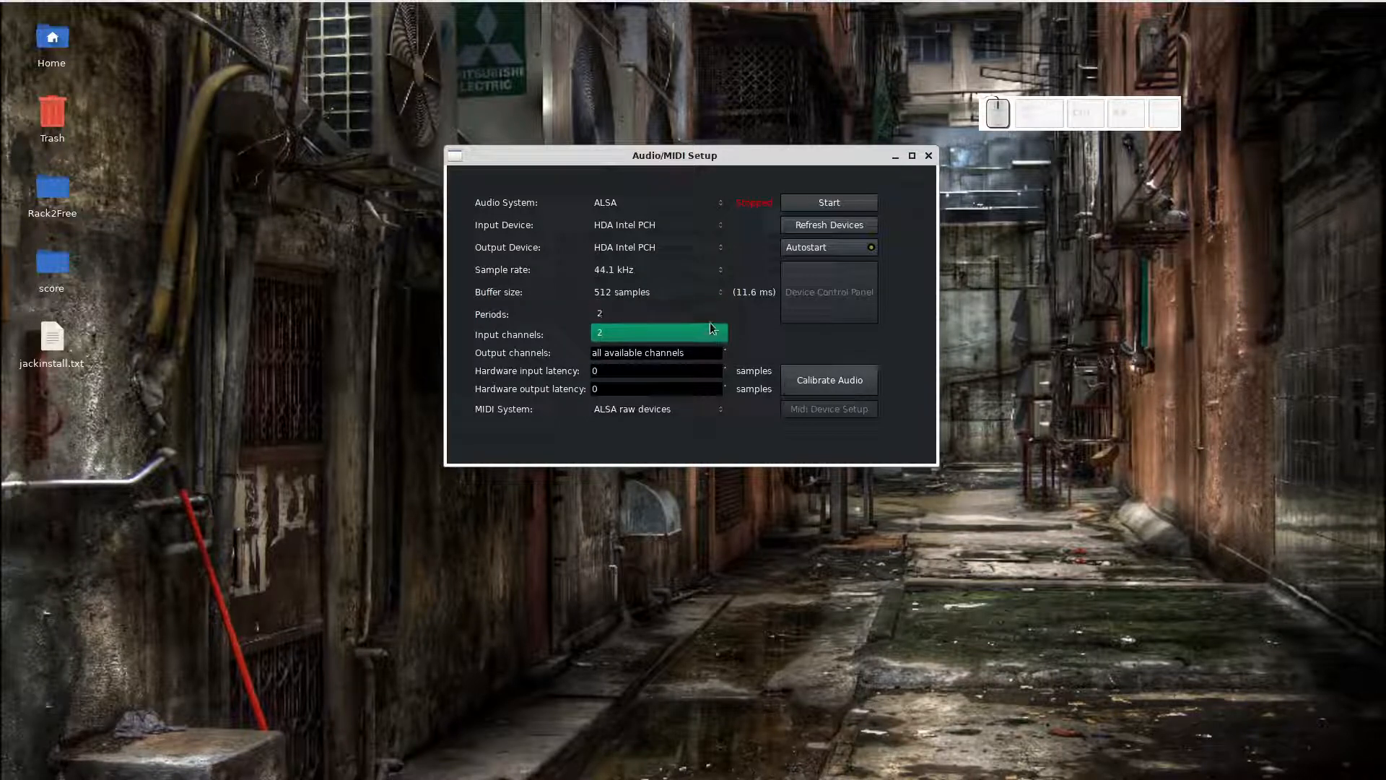
{"action": "left_click", "coordinate": [711, 319]}
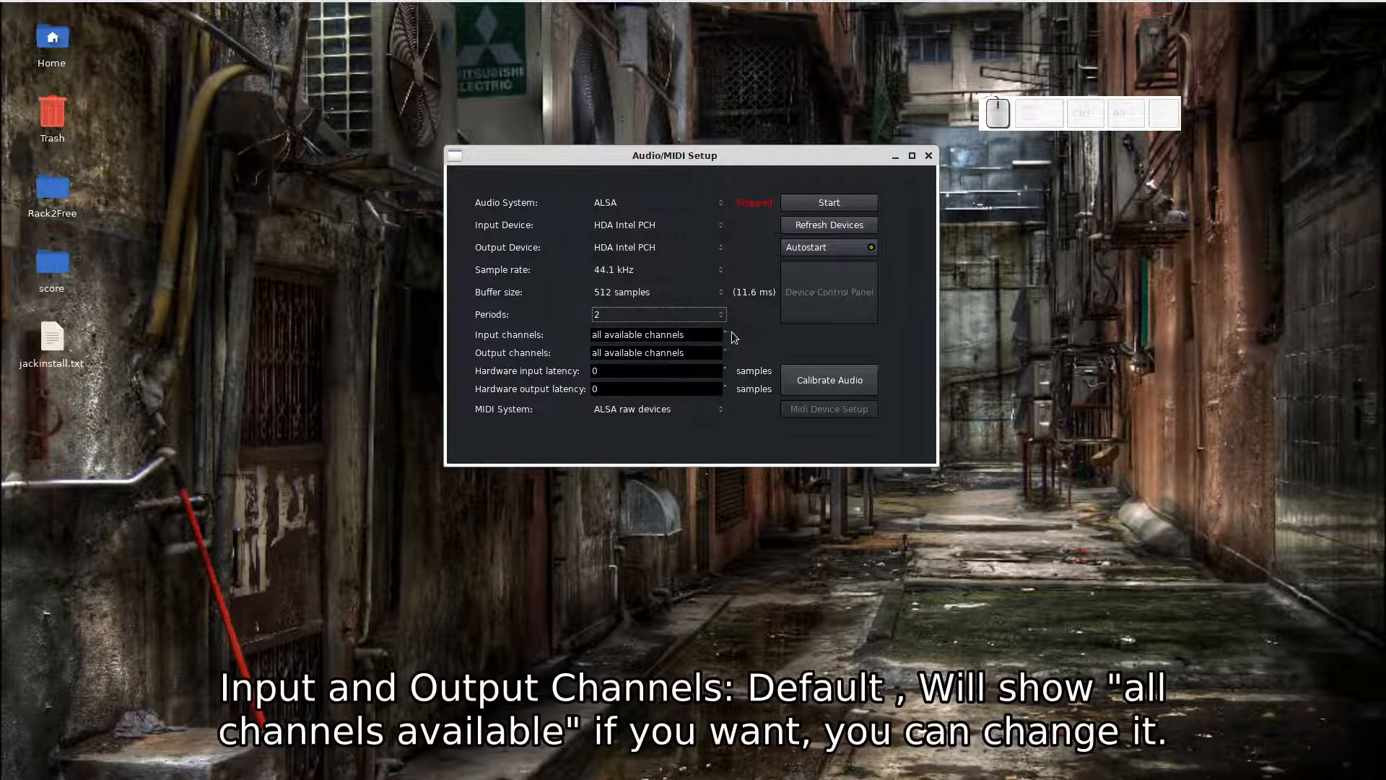
Step: Try other input and output channel counts and restore both to all available channels
{"action": "left_click", "coordinate": [716, 333]}
{"action": "left_click", "coordinate": [725, 332]}
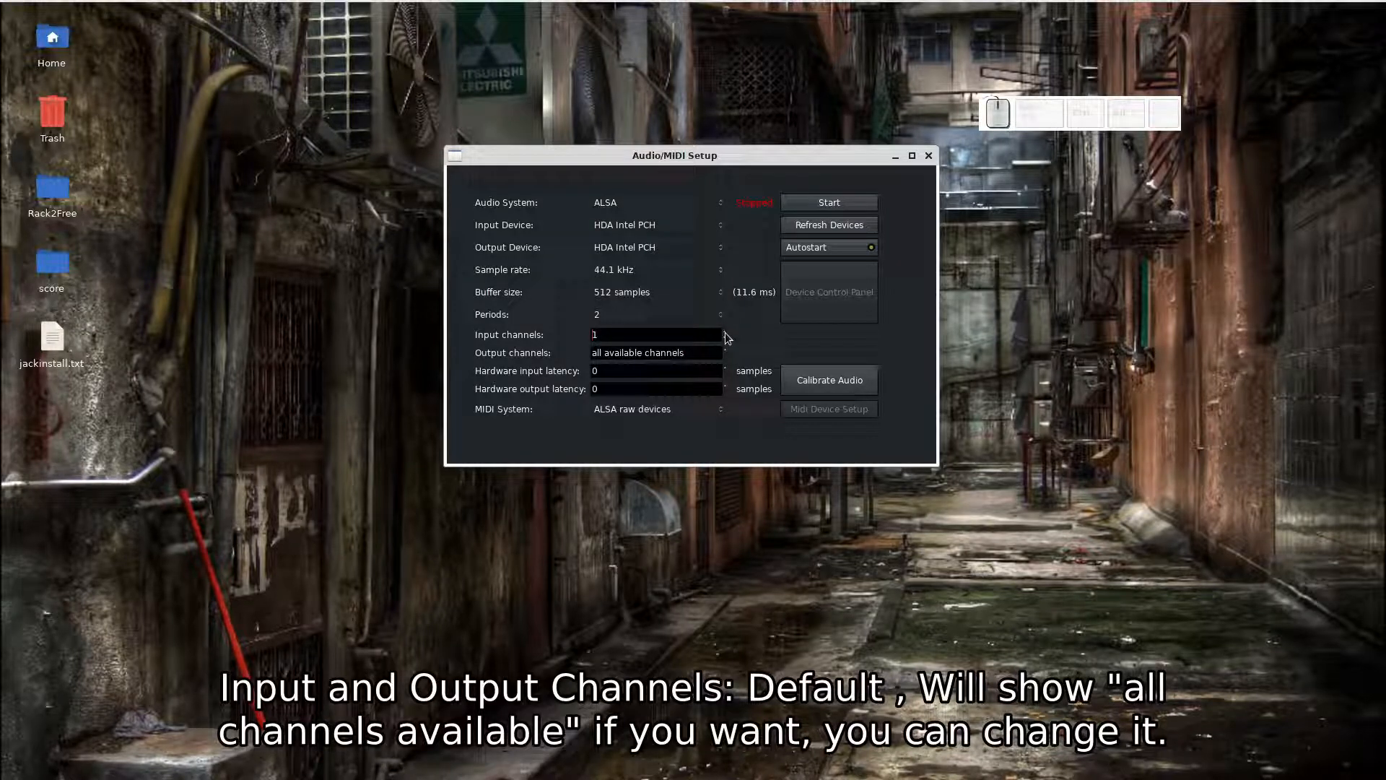
{"action": "left_click", "coordinate": [726, 332]}
{"action": "left_click", "coordinate": [726, 333]}
{"action": "left_click", "coordinate": [726, 332]}
{"action": "left_click", "coordinate": [725, 337]}
{"action": "left_click", "coordinate": [726, 350]}
{"action": "left_click", "coordinate": [726, 351]}
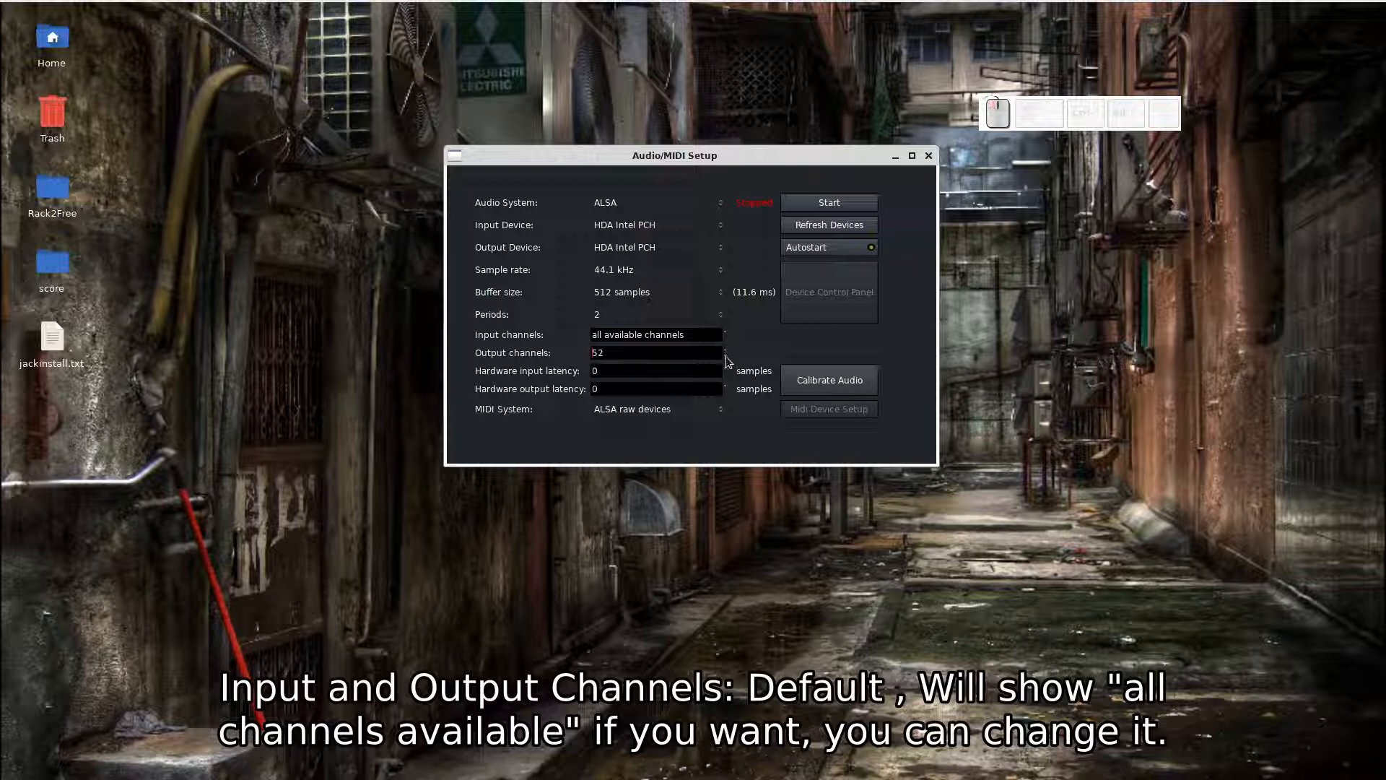
{"action": "left_click", "coordinate": [726, 356]}
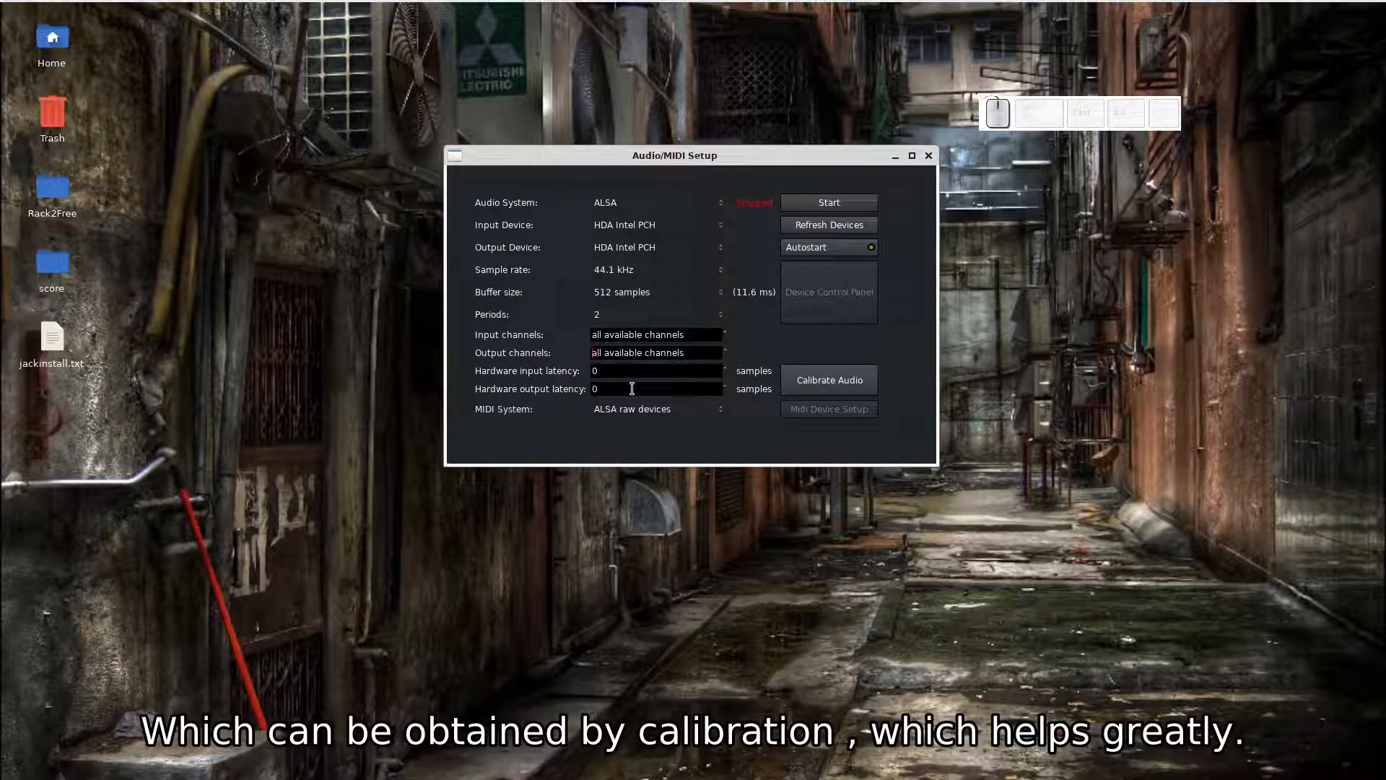
Step: Calibrate the audio latency with output channel Main Out 1 and input channel Main In 1, and apply the measured results
{"action": "left_click", "coordinate": [830, 383]}
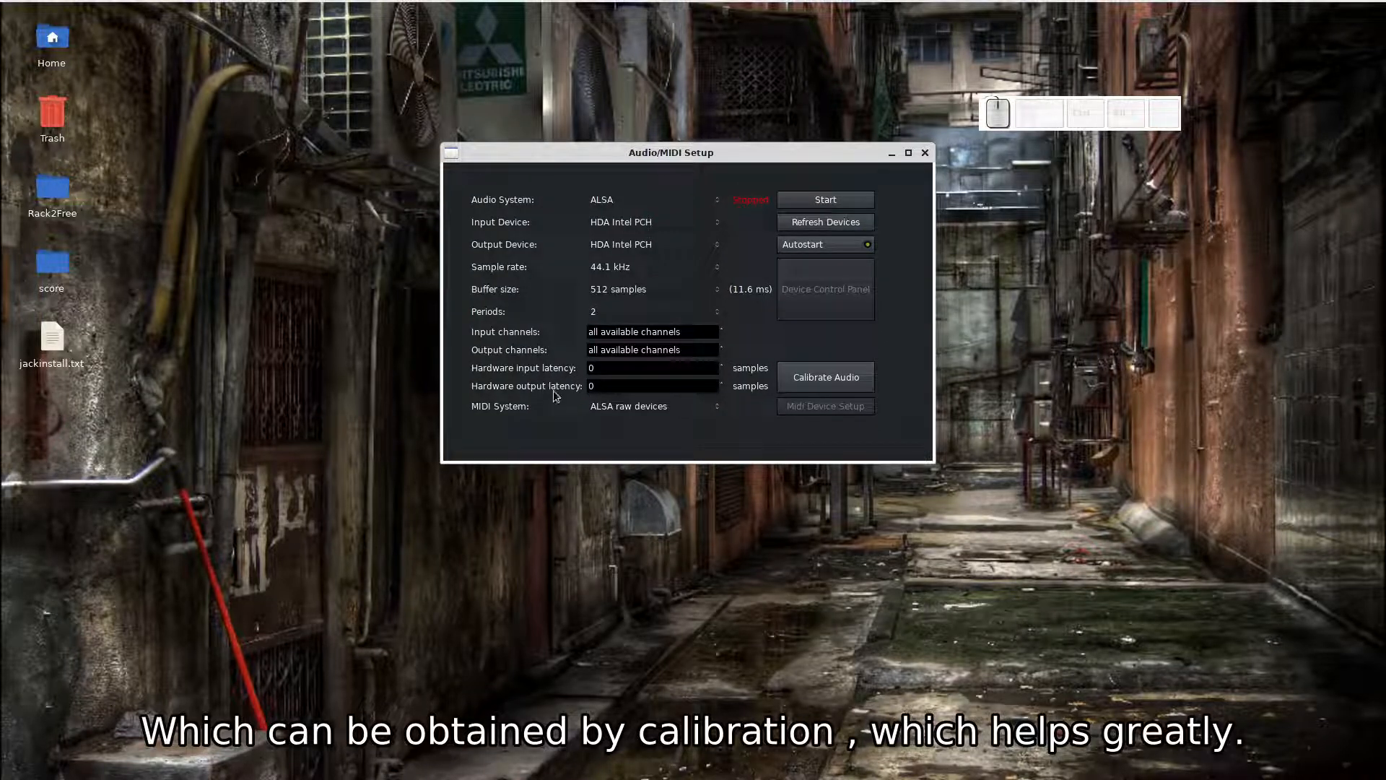
{"action": "left_click", "coordinate": [821, 385]}
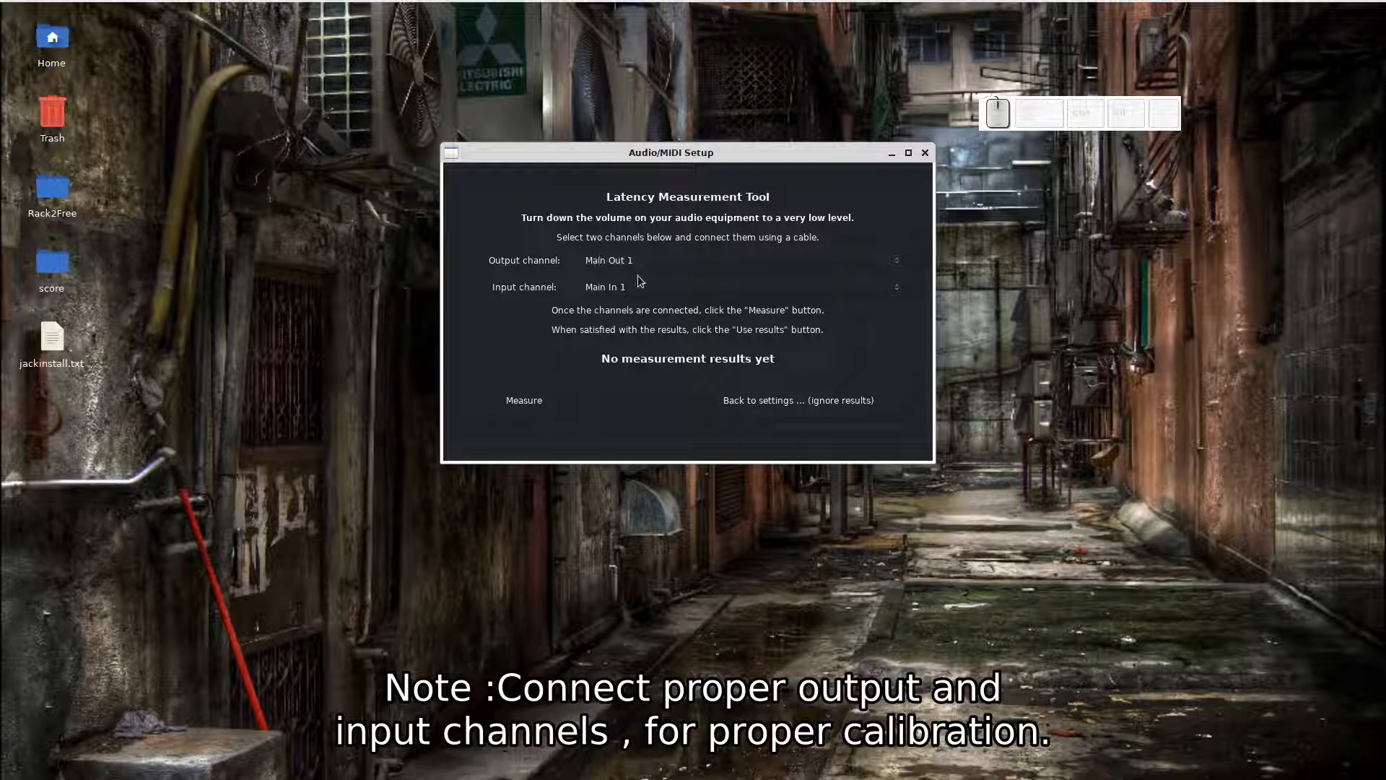
{"action": "left_click", "coordinate": [688, 253]}
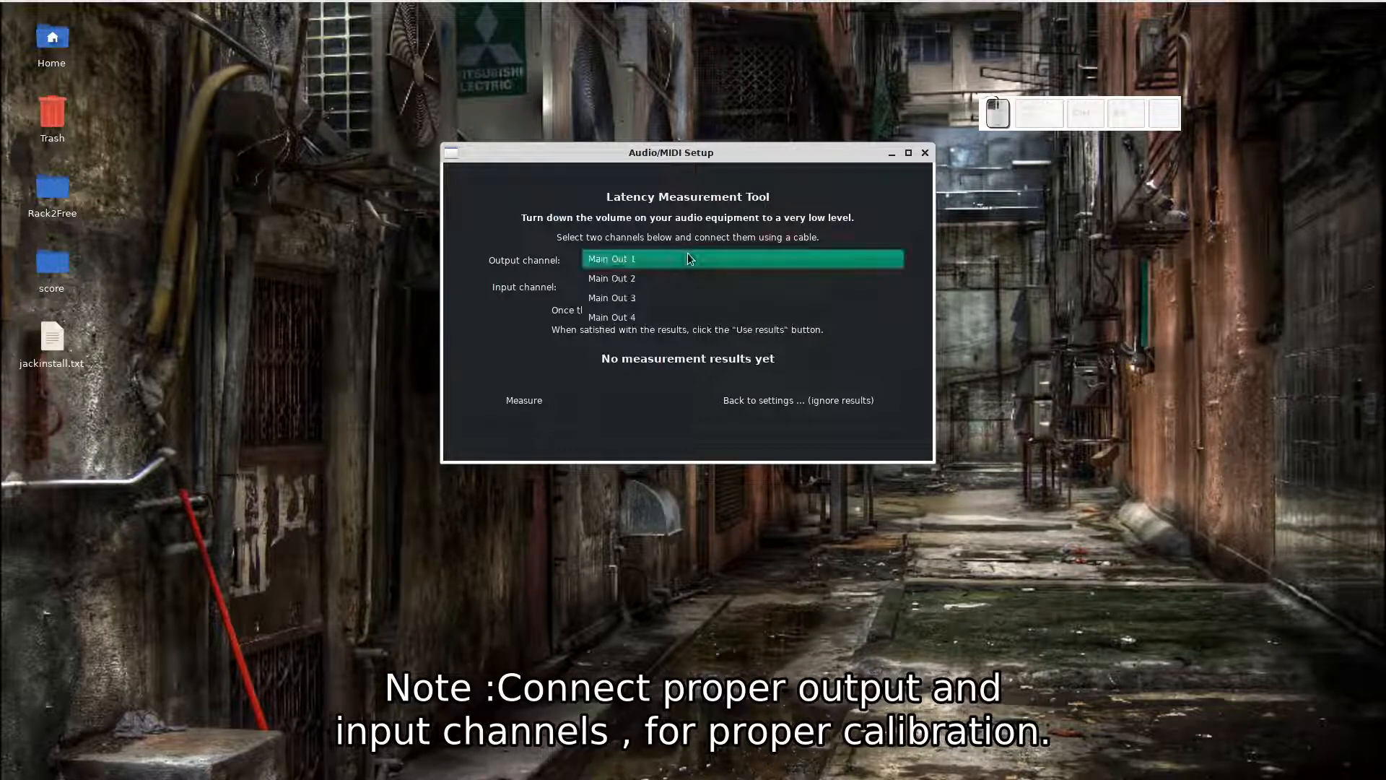
{"action": "left_click", "coordinate": [687, 253]}
{"action": "left_click", "coordinate": [681, 283]}
{"action": "left_click", "coordinate": [679, 288]}
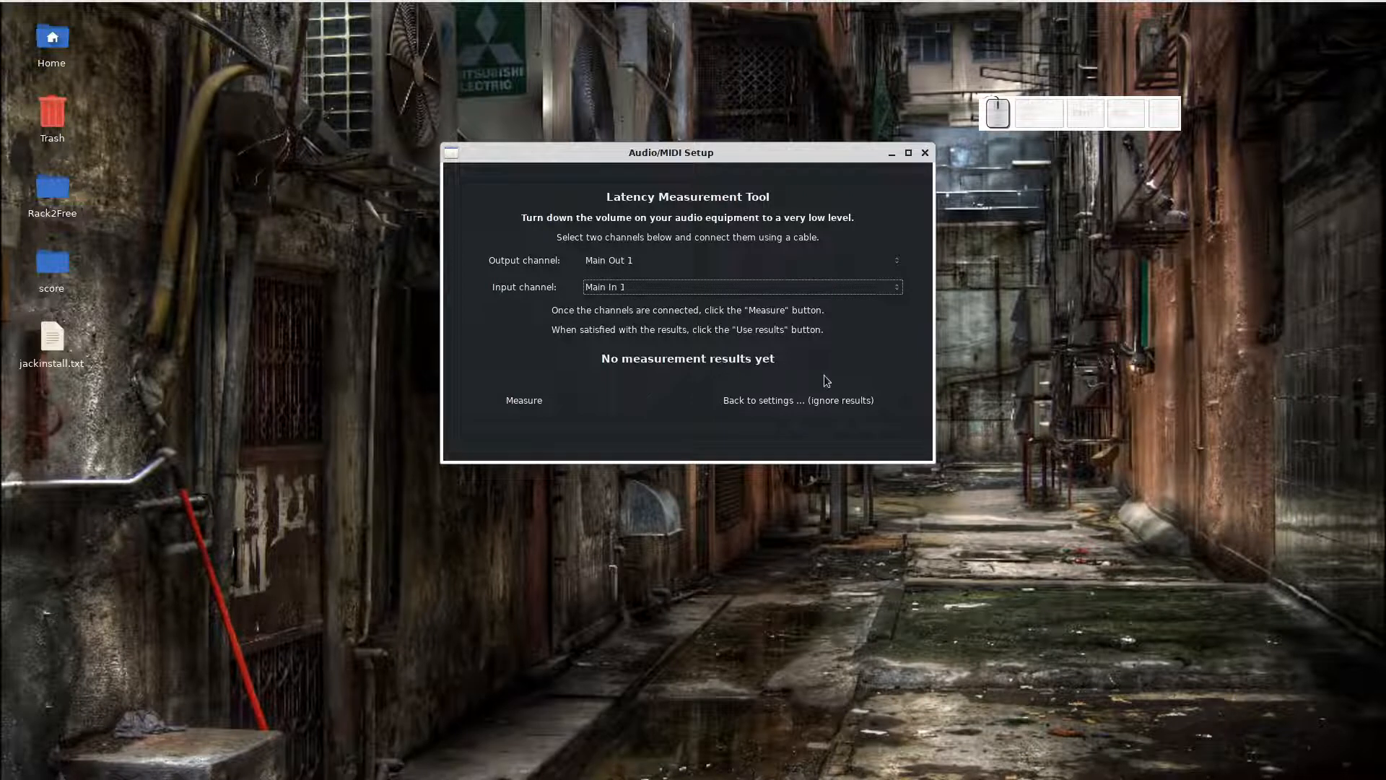
{"action": "left_click", "coordinate": [496, 408]}
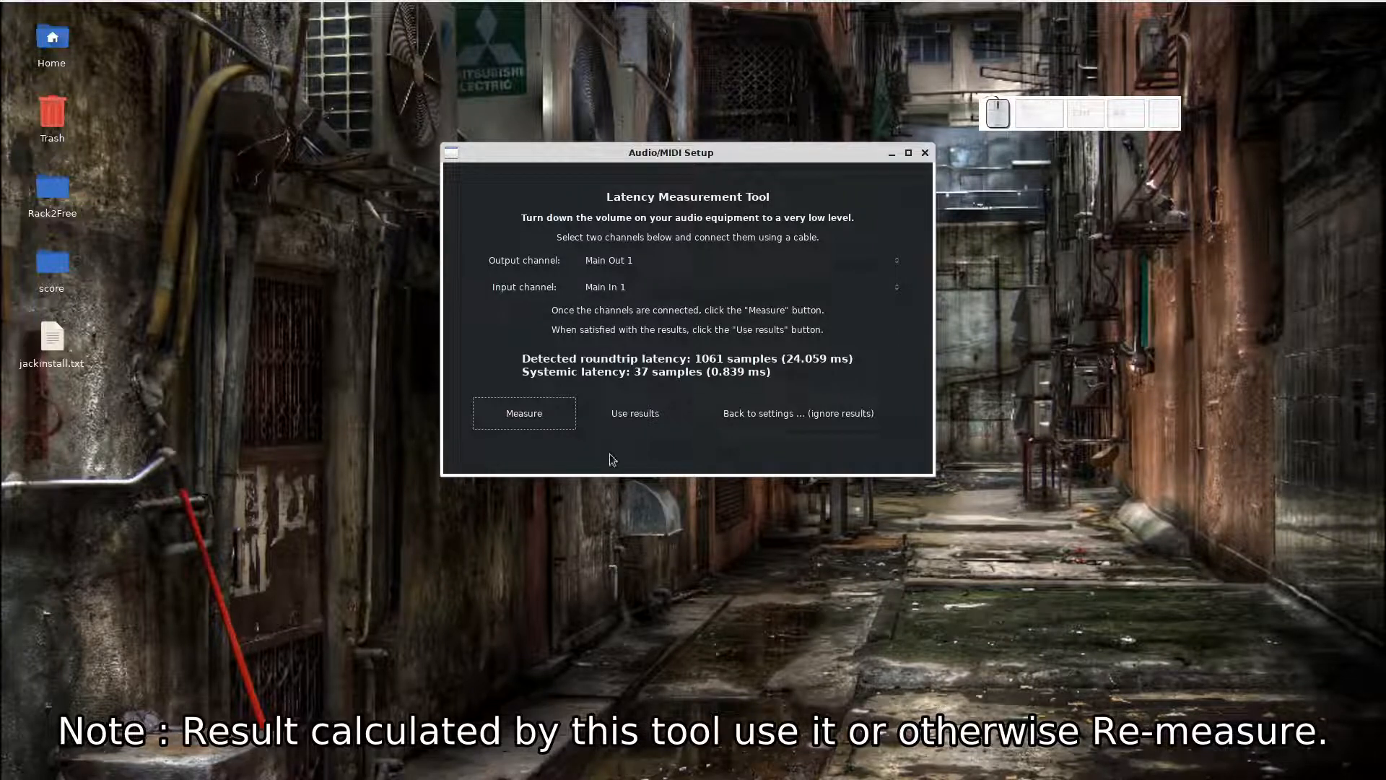
{"action": "left_click", "coordinate": [636, 416]}
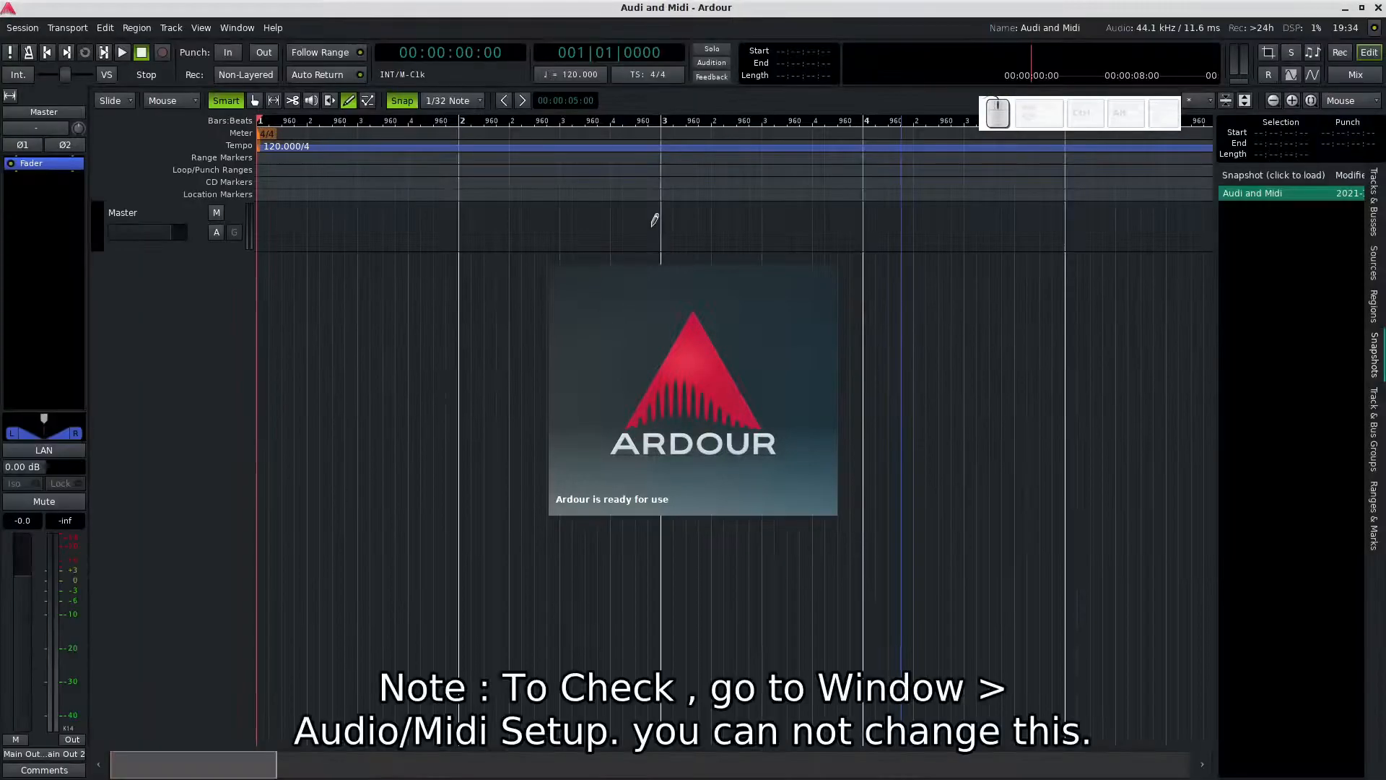
Step: Review the active device and hardware latency settings in the Audio/MIDI Setup window and close it
{"action": "left_click", "coordinate": [238, 33]}
{"action": "left_click", "coordinate": [254, 45]}
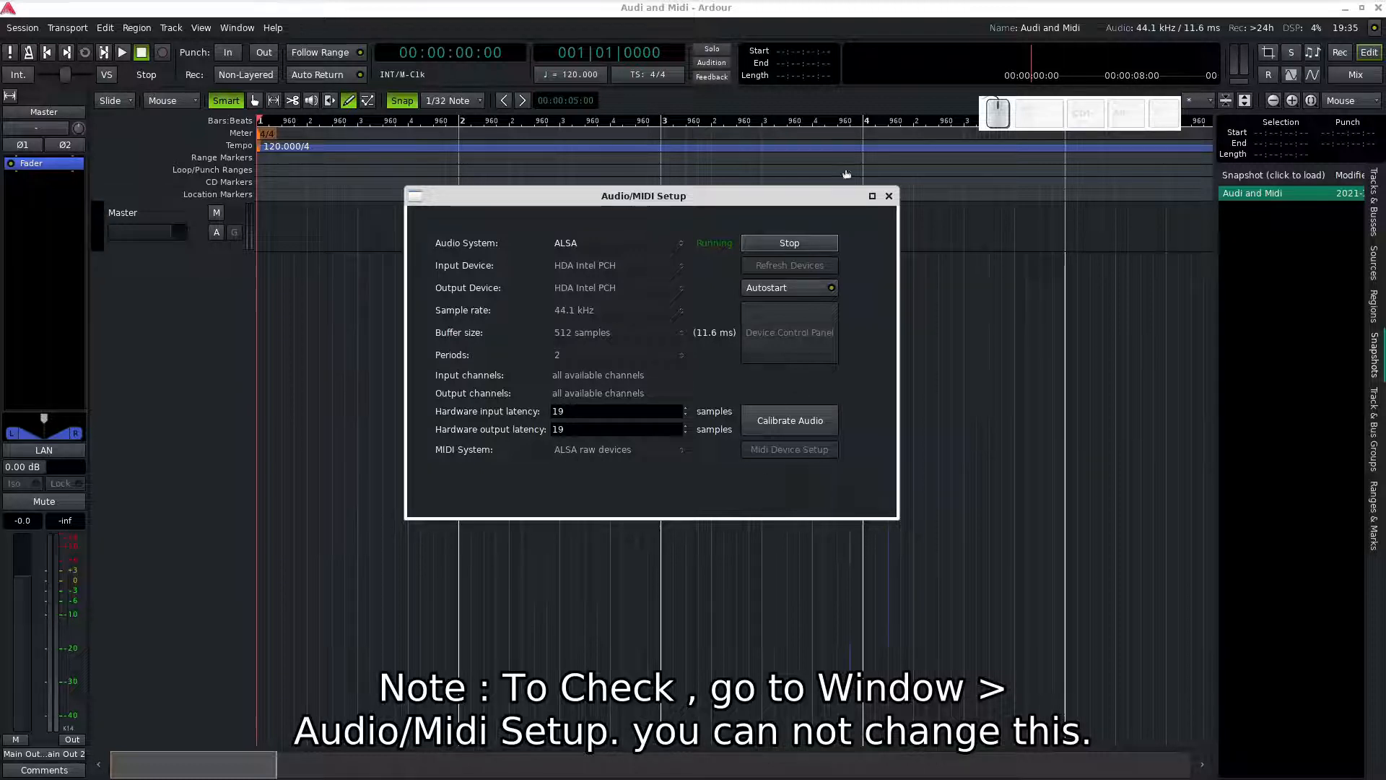
{"action": "left_click", "coordinate": [886, 196]}
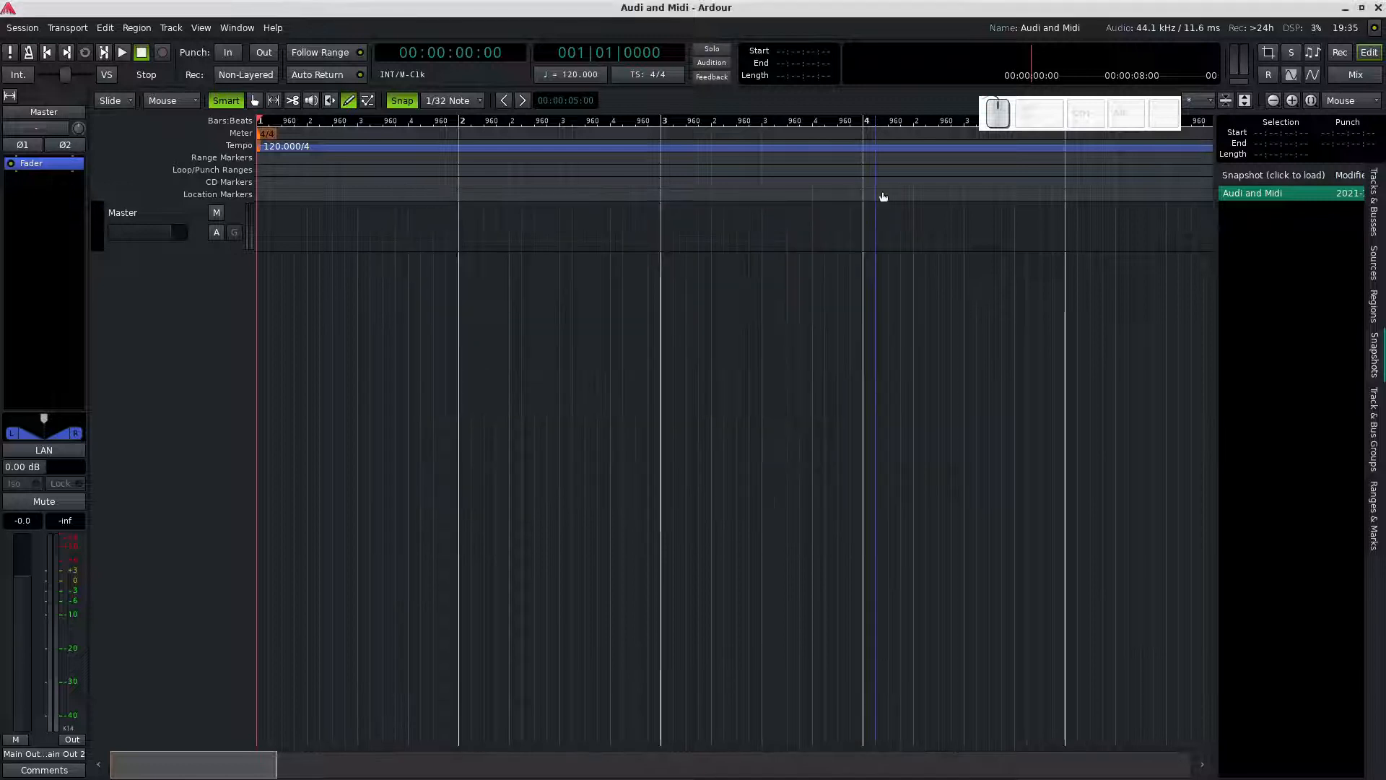
Step: Enable Display Latency Compensation Info among the main transport toolbar items in the preferences
{"action": "left_click", "coordinate": [106, 27]}
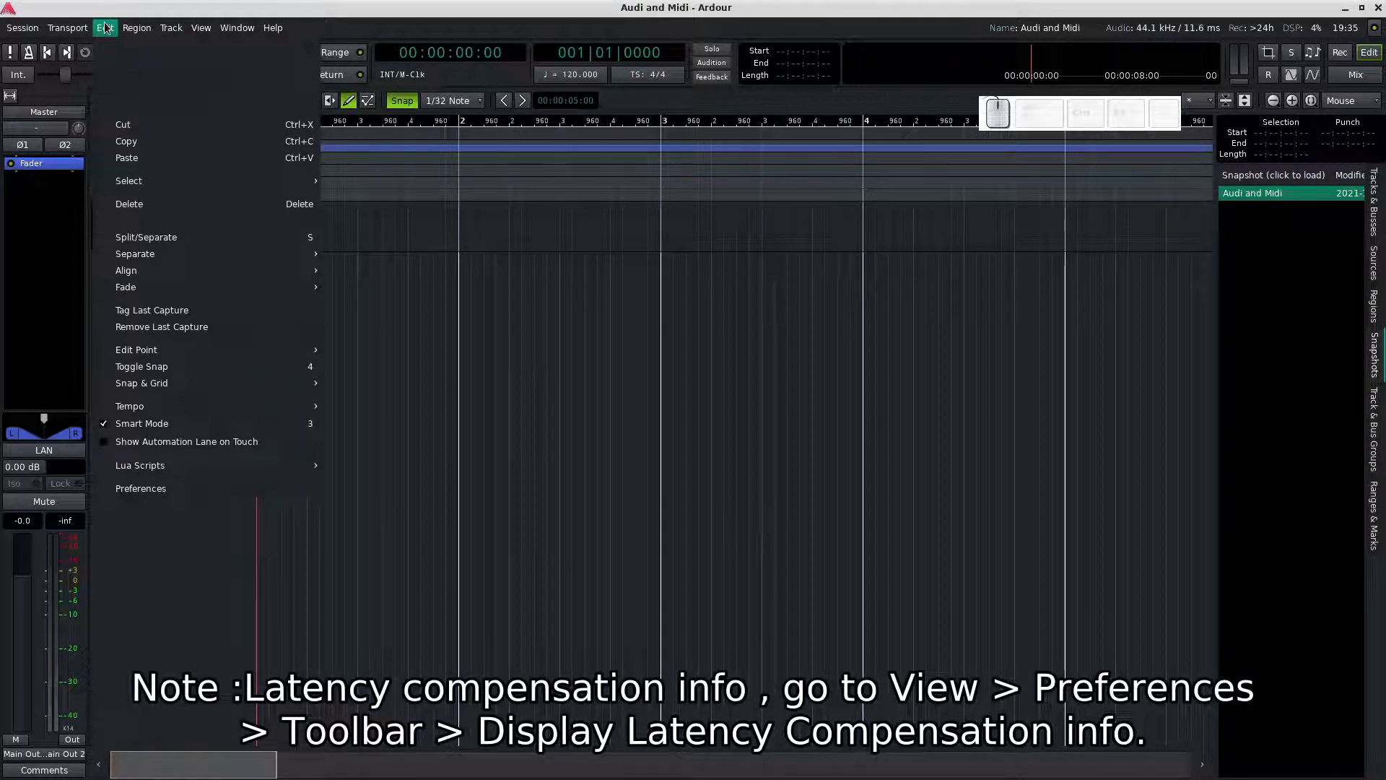
{"action": "left_click", "coordinate": [193, 482]}
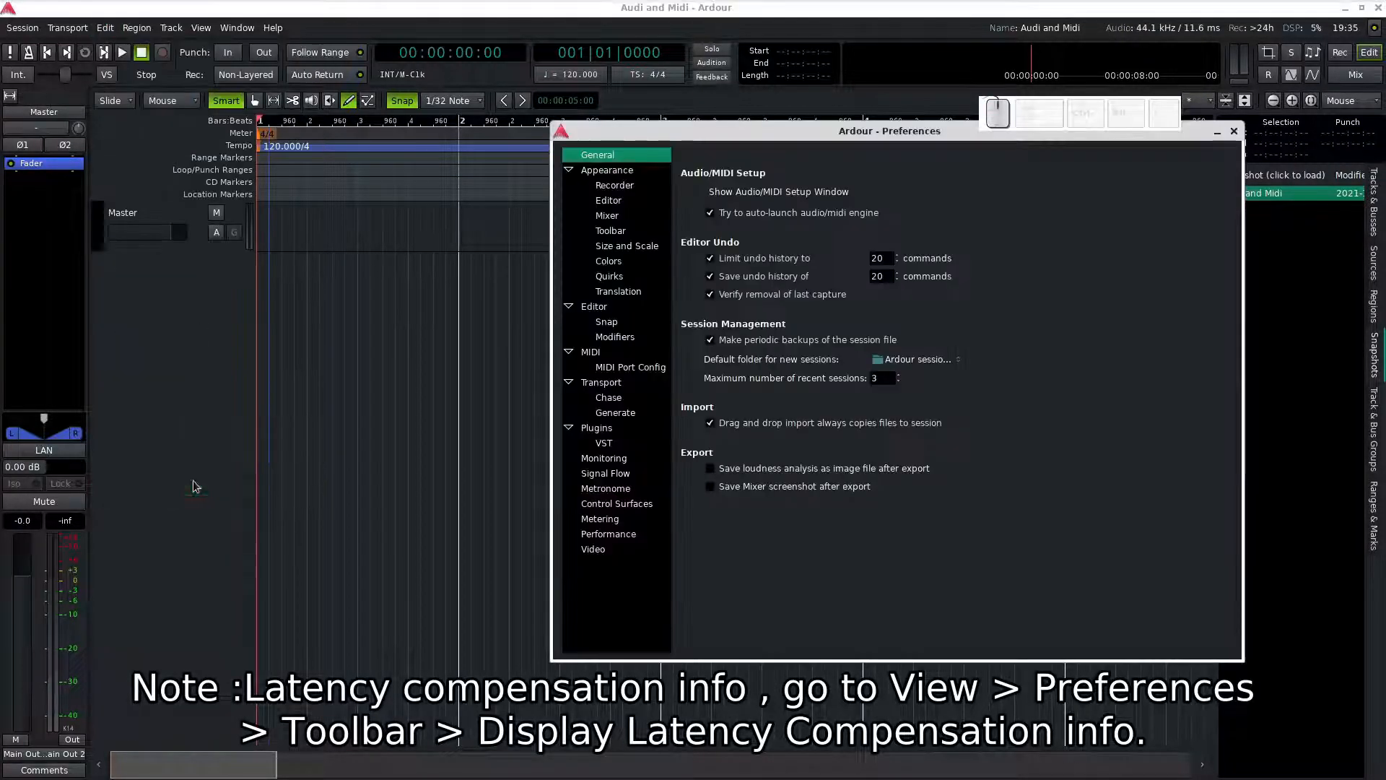
{"action": "left_click", "coordinate": [614, 231]}
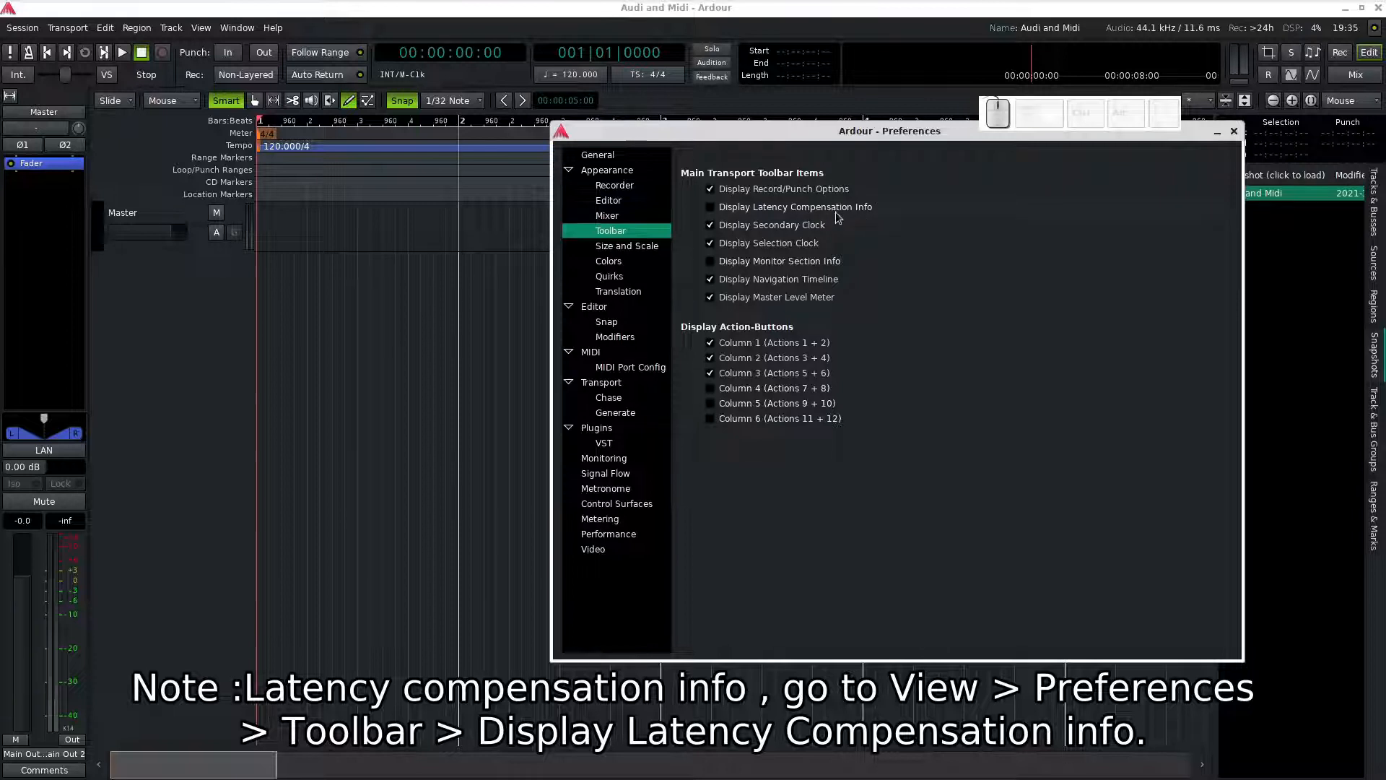
{"action": "left_click", "coordinate": [711, 208]}
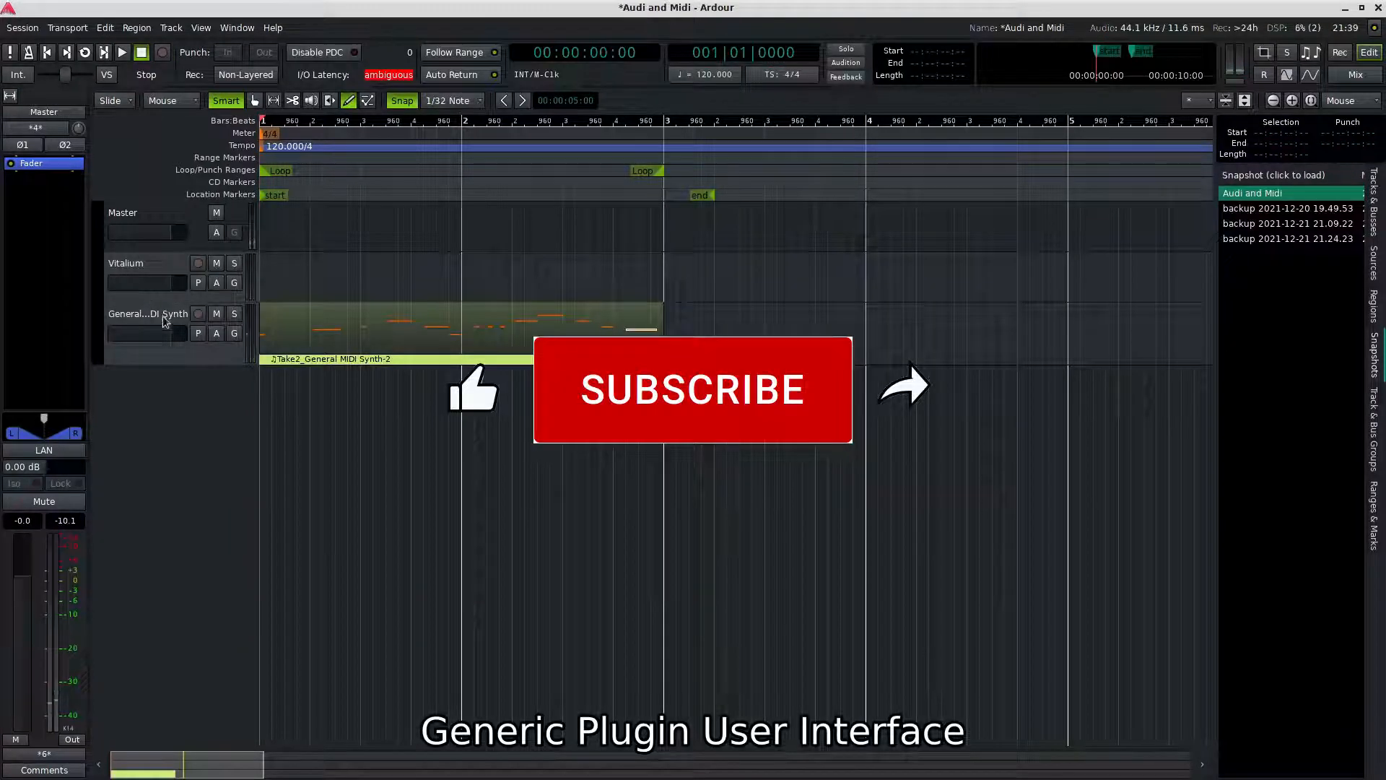
Step: Open the General MIDI Synth's generic plugin window from its track and expand the CPU Profile and MIDI Keyboard sections
{"action": "left_click", "coordinate": [163, 315]}
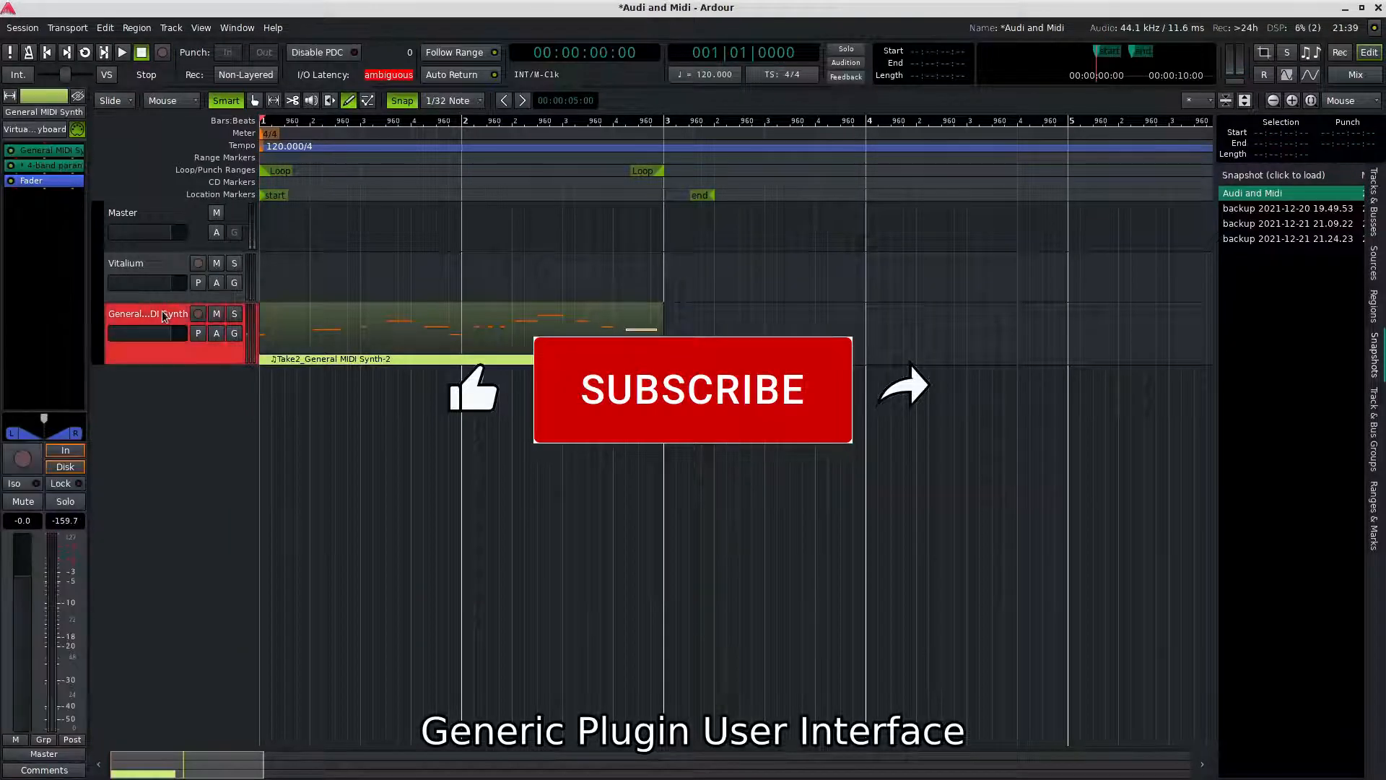
{"action": "double_click", "coordinate": [52, 152]}
{"action": "left_click_drag", "start_coordinate": [998, 29], "coordinate": [571, 148]}
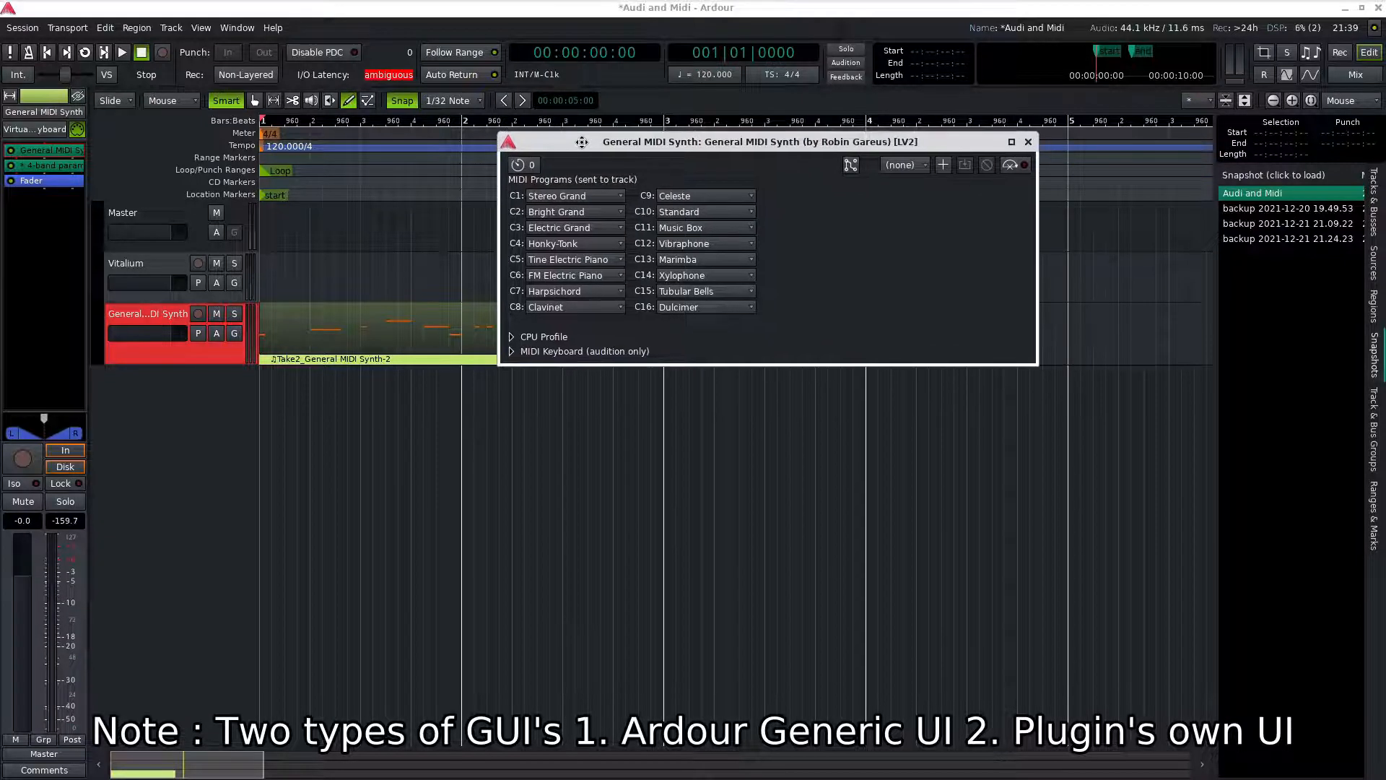
{"action": "left_click", "coordinate": [545, 337]}
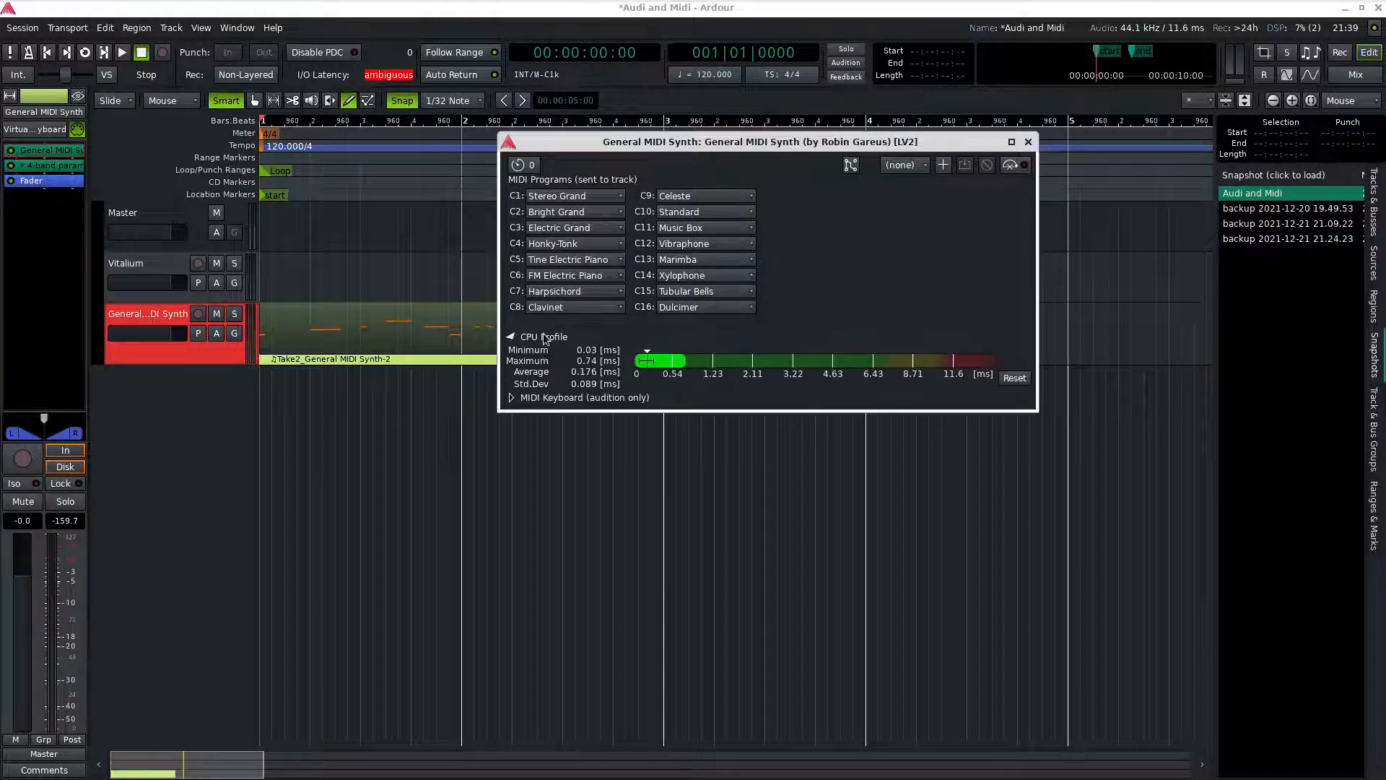
{"action": "left_click", "coordinate": [545, 400]}
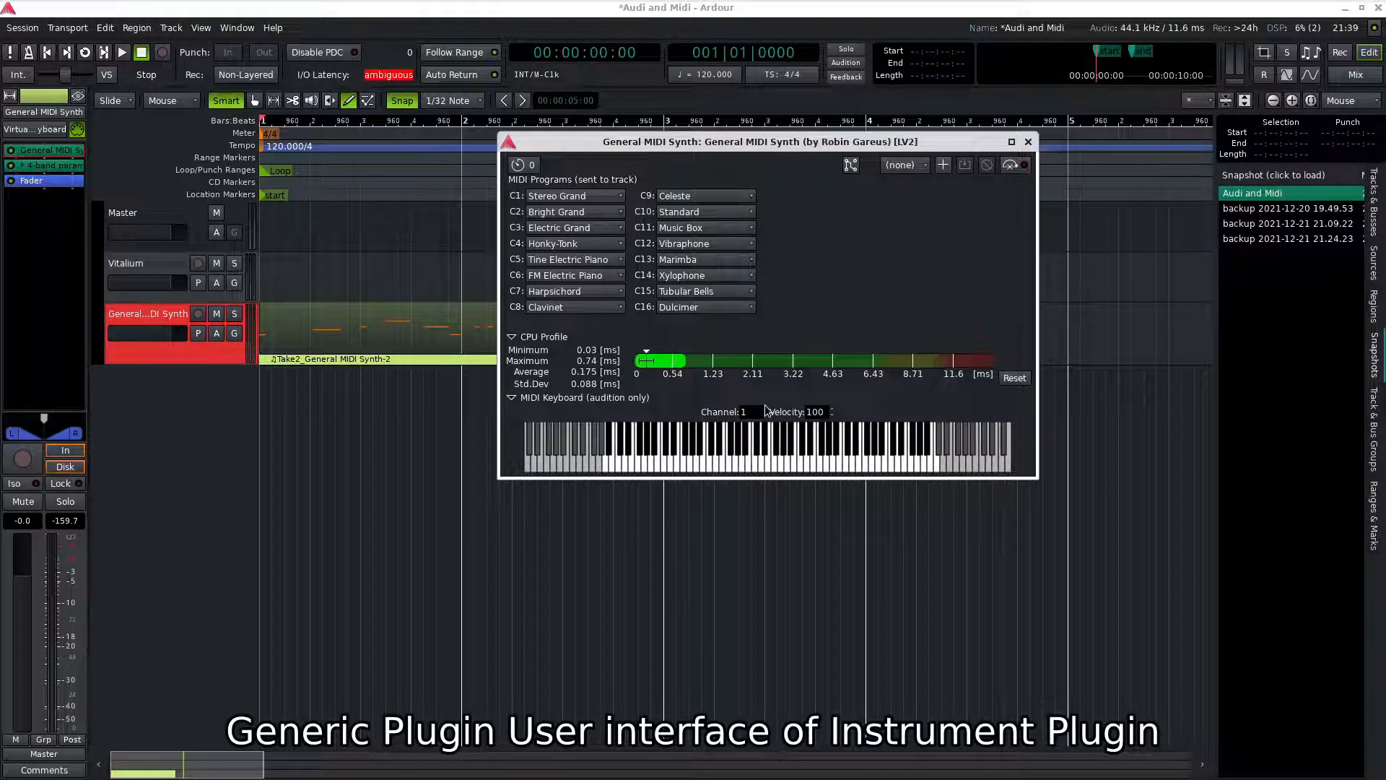
Step: Try other velocity values for the synth's audition keyboard and restore the velocity to 100
{"action": "scroll", "coordinate": [767, 410], "scroll_direction": "up", "scroll_amount": 3}
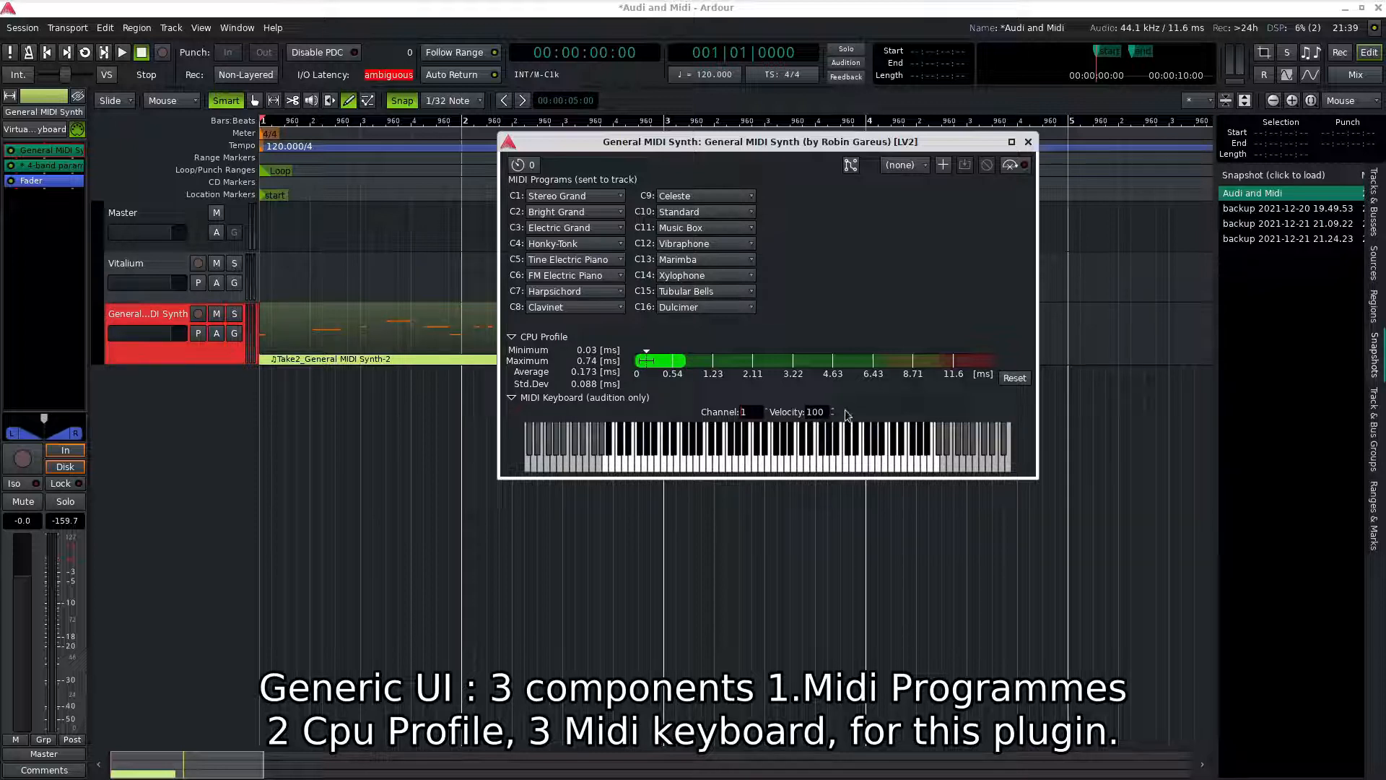
{"action": "scroll", "coordinate": [832, 411], "scroll_direction": "up", "scroll_amount": 5}
{"action": "scroll", "coordinate": [832, 413], "scroll_direction": "down", "scroll_amount": 5}
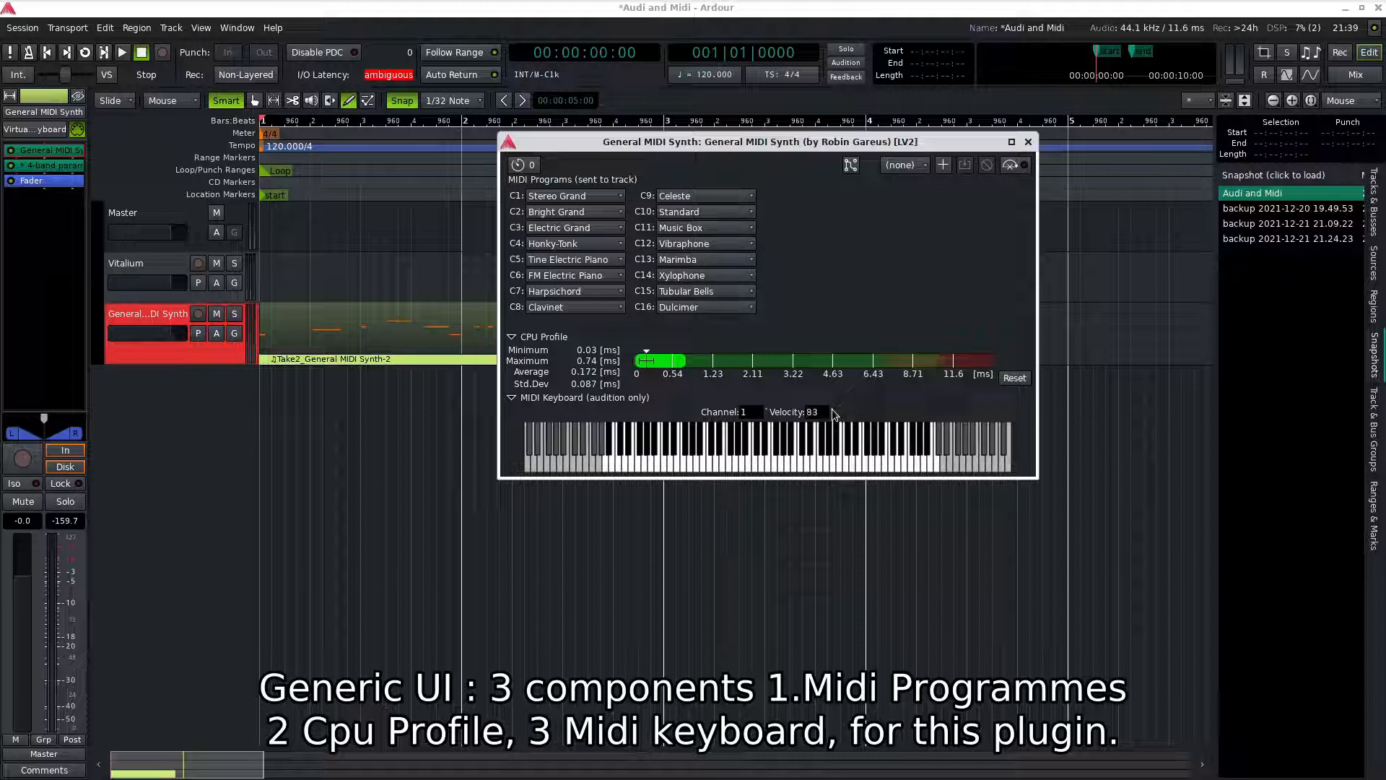
{"action": "scroll", "coordinate": [832, 417], "scroll_direction": "down", "scroll_amount": 2}
{"action": "scroll", "coordinate": [832, 416], "scroll_direction": "down", "scroll_amount": 2}
{"action": "scroll", "coordinate": [831, 416], "scroll_direction": "down", "scroll_amount": 2}
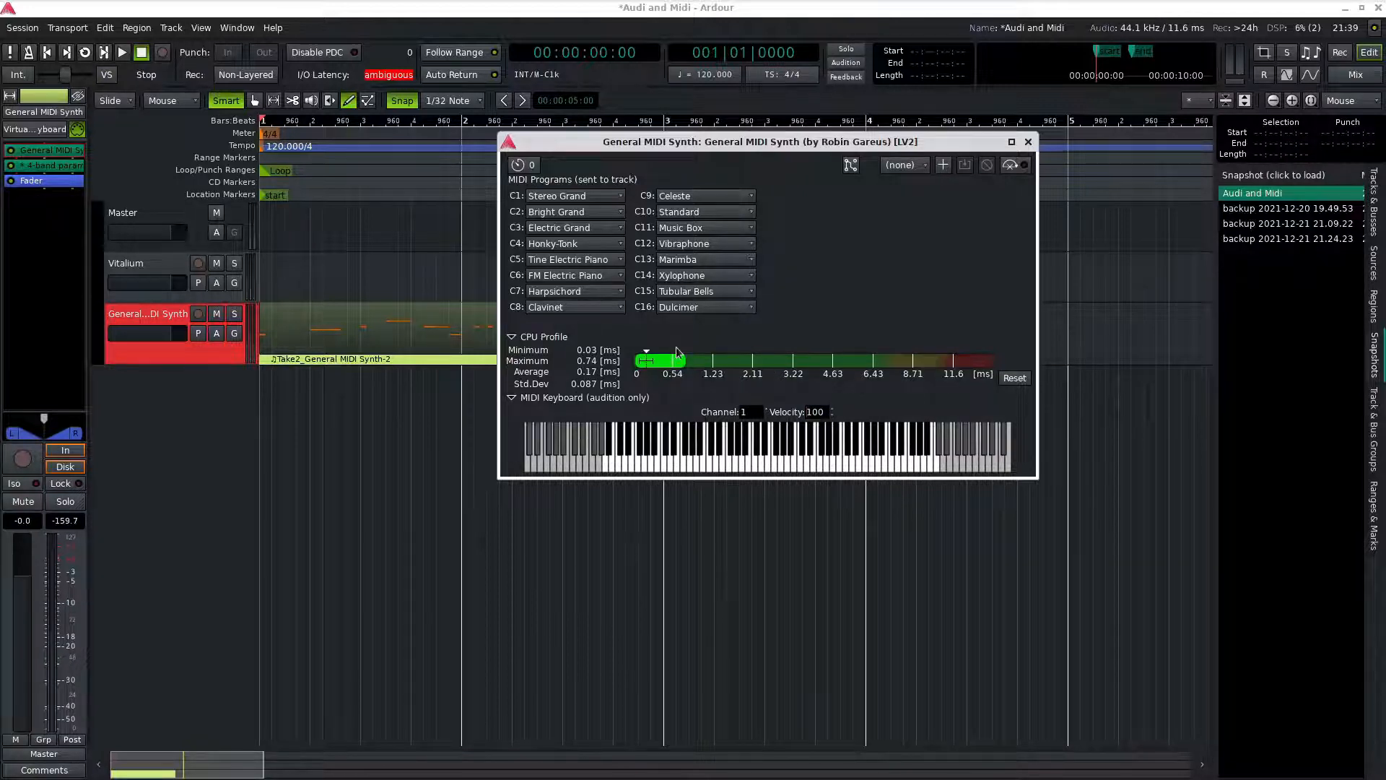
Step: Start loop playback and reset the General MIDI Synth's CPU profile statistics
{"action": "left_click", "coordinate": [89, 54]}
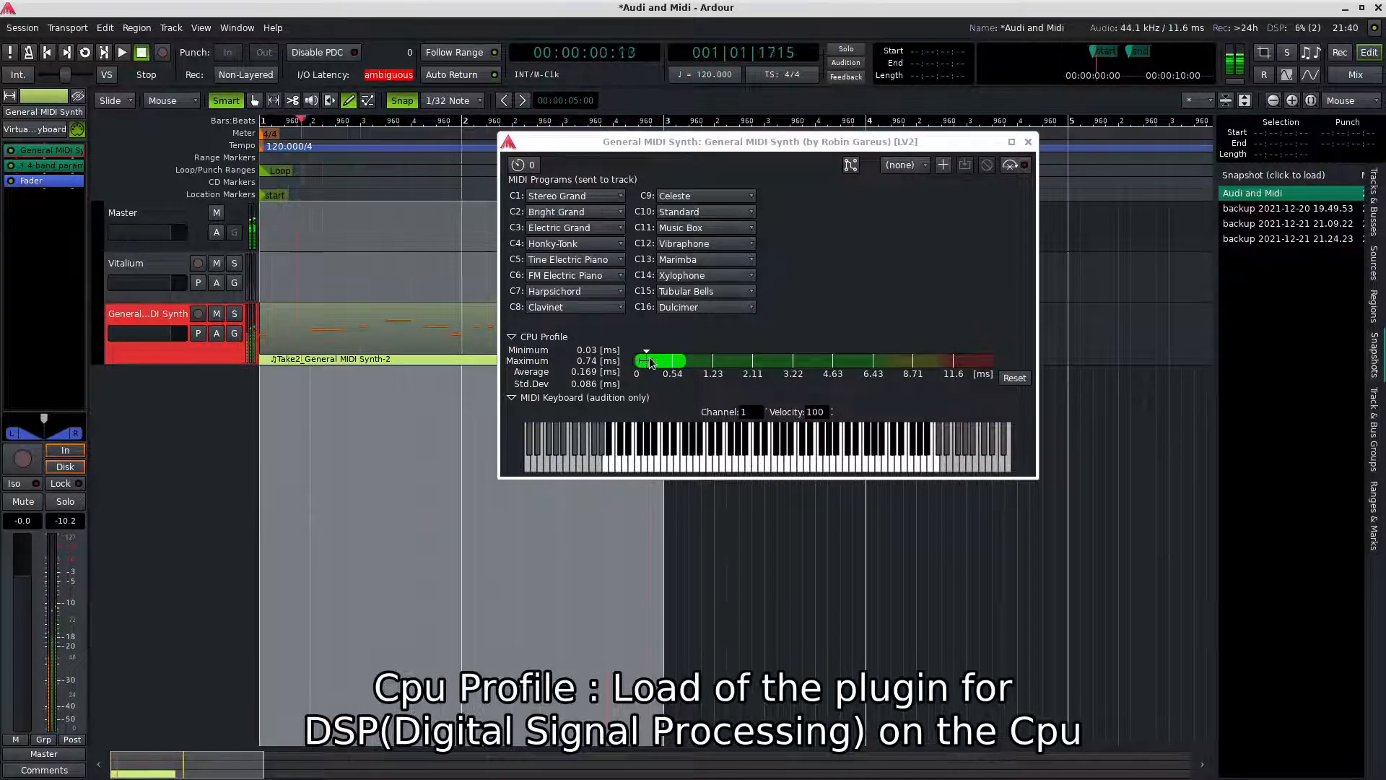
{"action": "left_click", "coordinate": [1015, 379]}
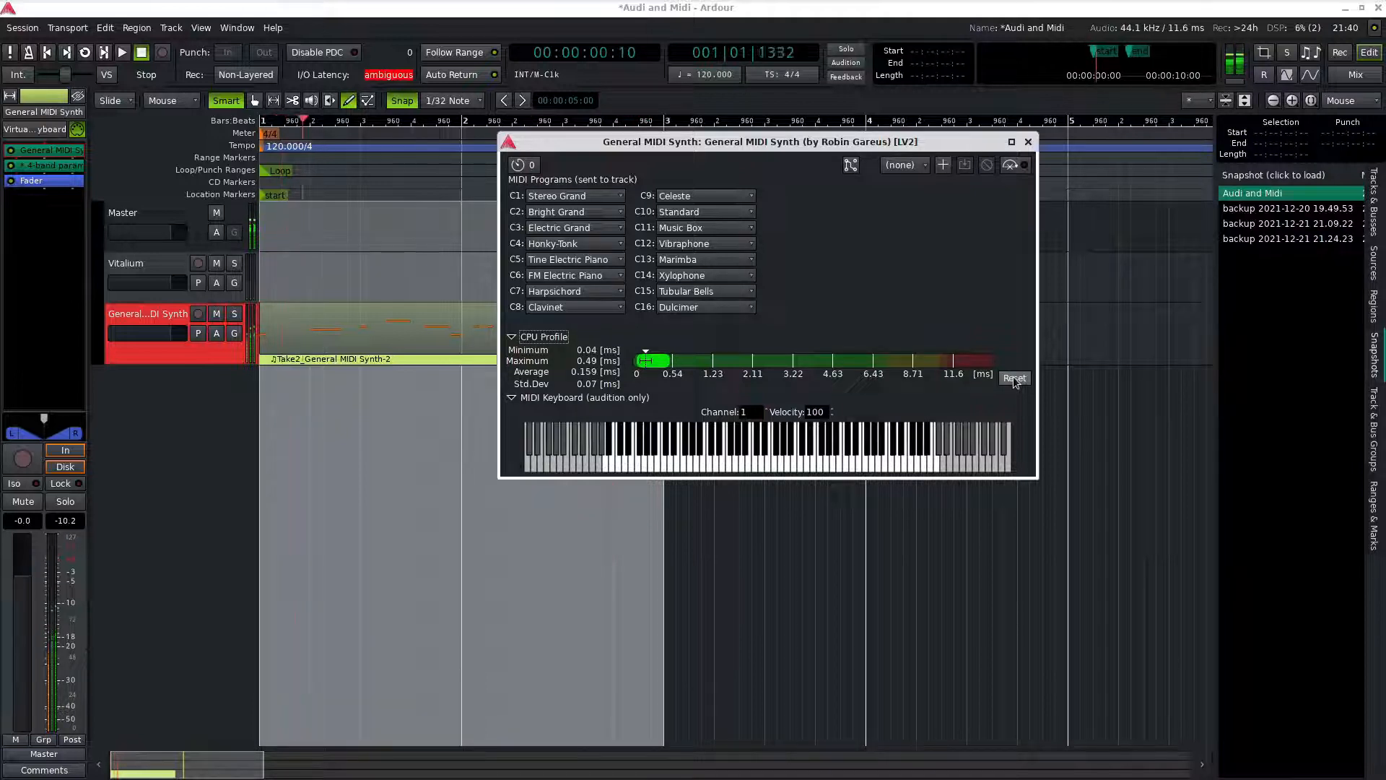
{"action": "left_click_drag", "start_coordinate": [948, 139], "coordinate": [1102, 136]}
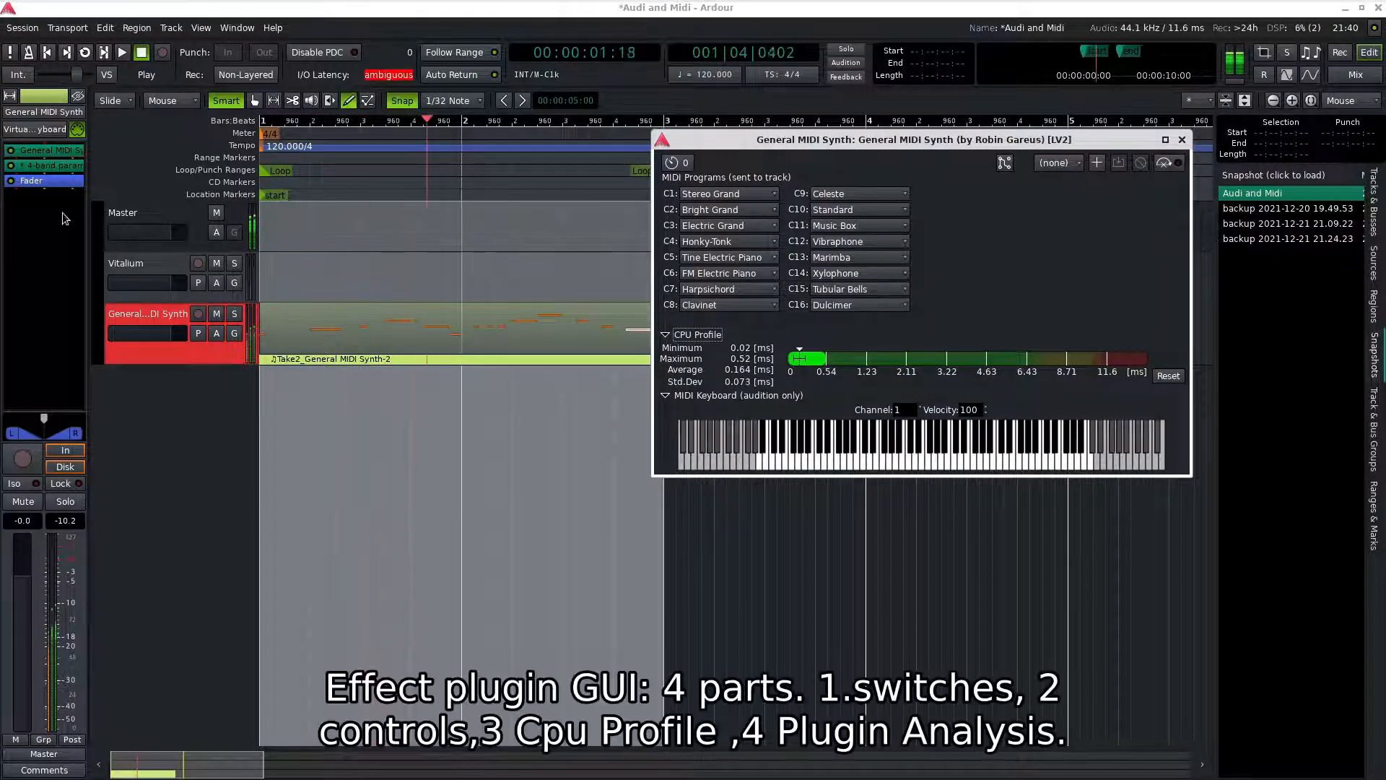
Step: Open the track's 4-band parametric filter controls and expand the CPU Profile and Plugin analysis sections
{"action": "double_click", "coordinate": [43, 165]}
{"action": "left_click_drag", "start_coordinate": [431, 35], "coordinate": [393, 137]}
{"action": "left_click", "coordinate": [278, 217]}
{"action": "left_click", "coordinate": [278, 231]}
{"action": "left_click", "coordinate": [278, 248]}
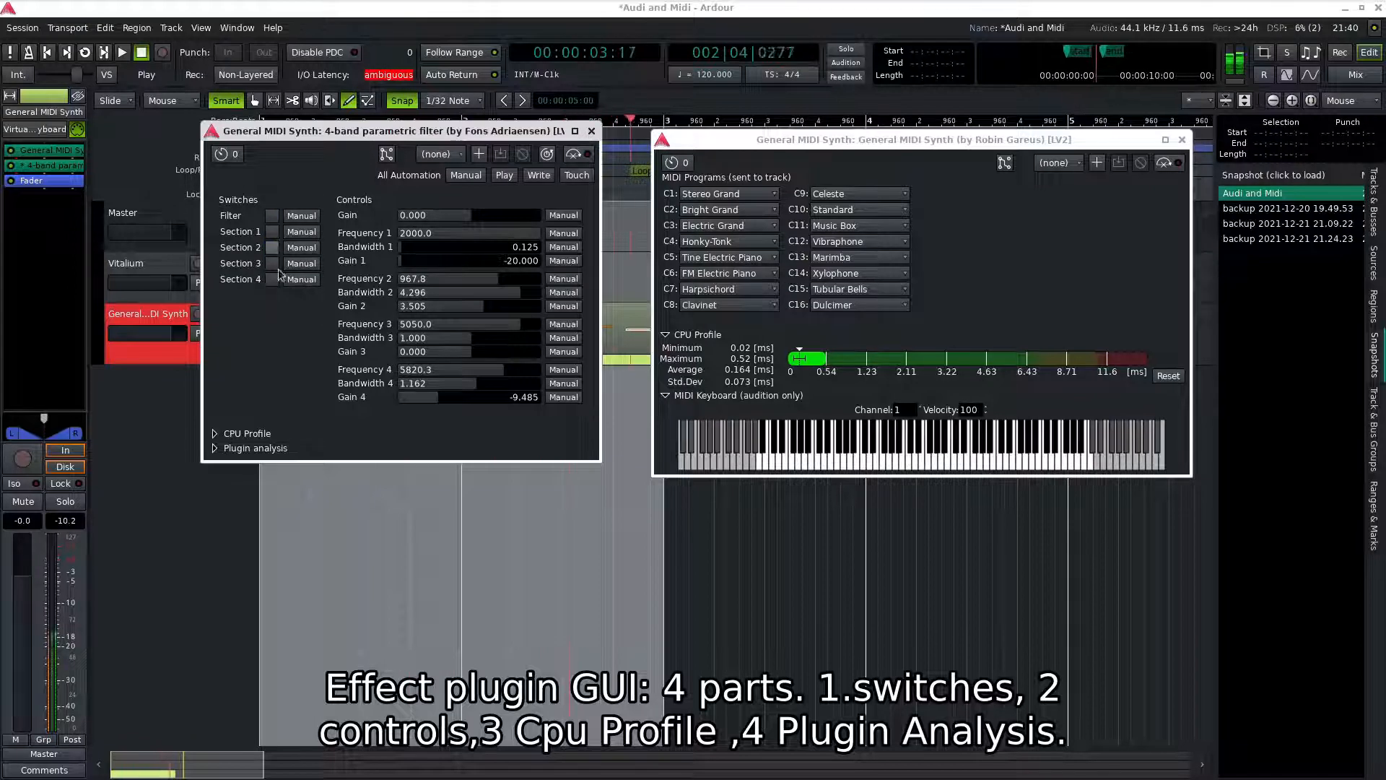
{"action": "left_click", "coordinate": [224, 433]}
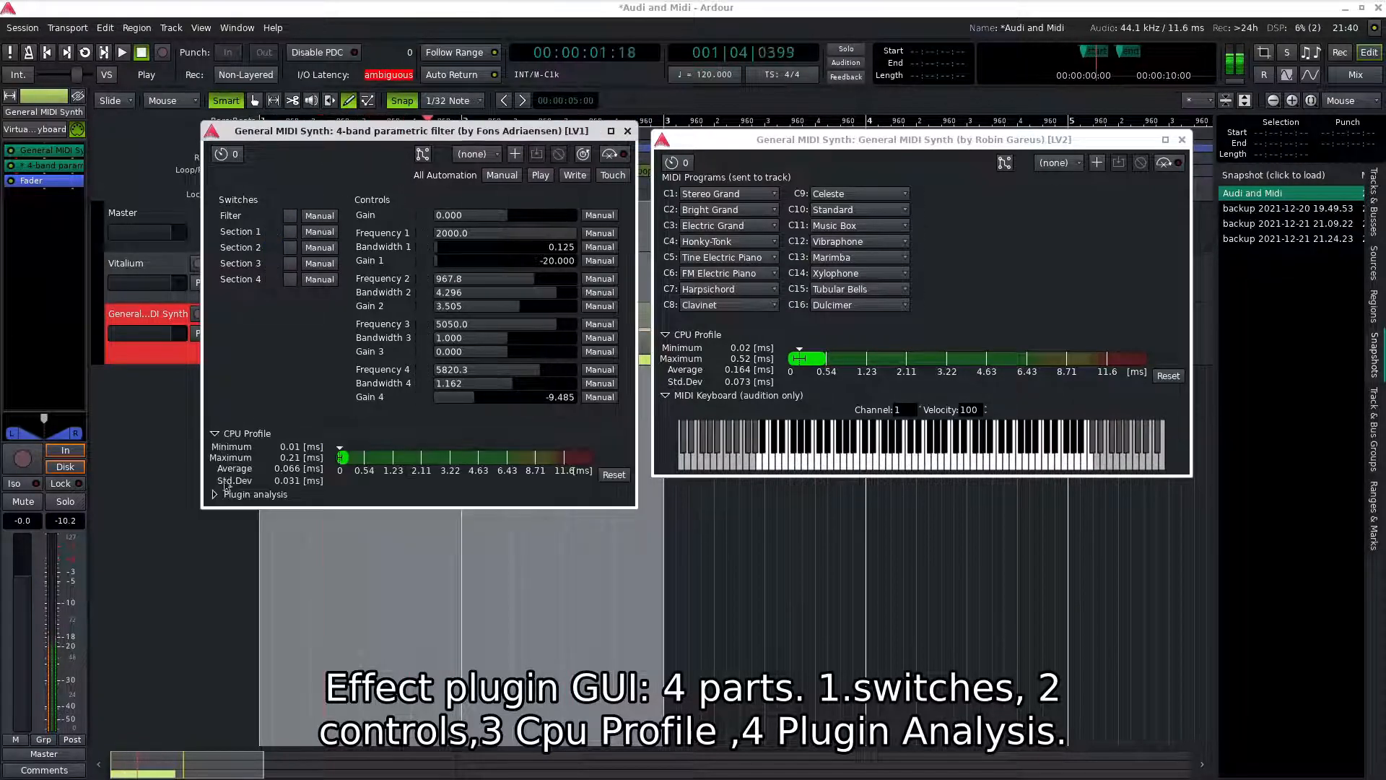
{"action": "left_click", "coordinate": [225, 494]}
{"action": "left_click_drag", "start_coordinate": [402, 130], "coordinate": [320, 48]}
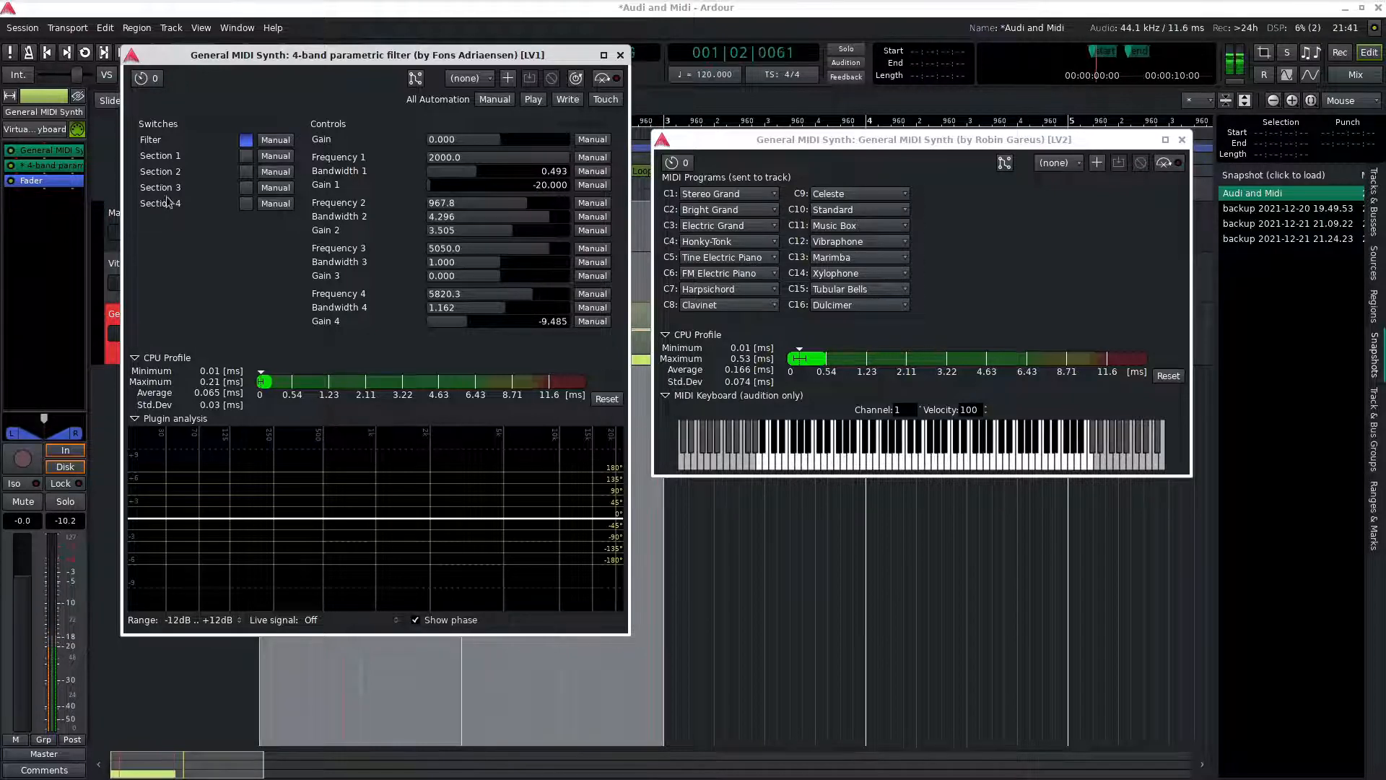
Step: Enable the filter's Section 1 and adjust Frequency 1 to about 1907, Bandwidth 1 to about 0.443 and Gain 1 to about -7.2
{"action": "left_click", "coordinate": [245, 156]}
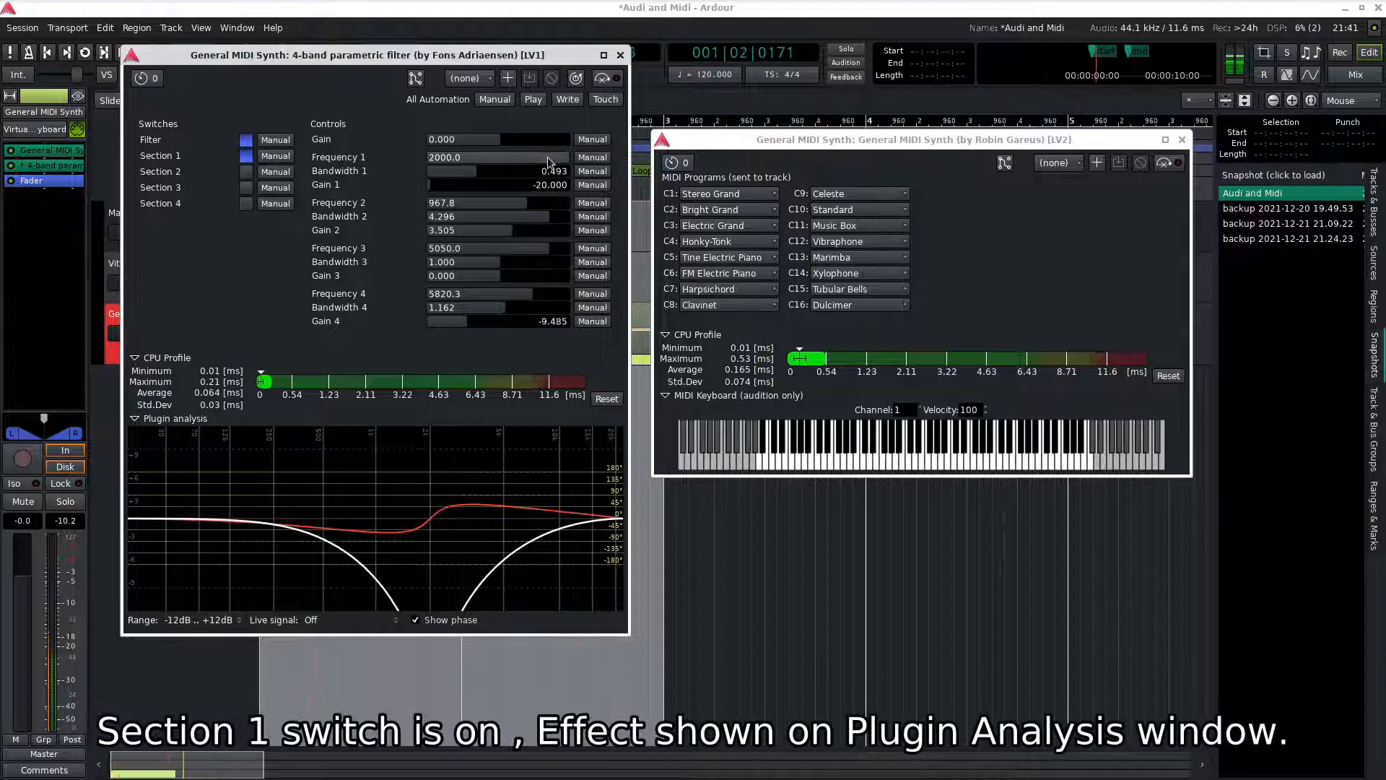
{"action": "mouse_move", "coordinate": [548, 161]}
{"action": "left_mouse_down"}
{"action": "mouse_move", "coordinate": [416, 158]}
{"action": "mouse_move", "coordinate": [545, 164]}
{"action": "left_mouse_up"}
{"action": "left_click_drag", "start_coordinate": [442, 185], "coordinate": [491, 186]}
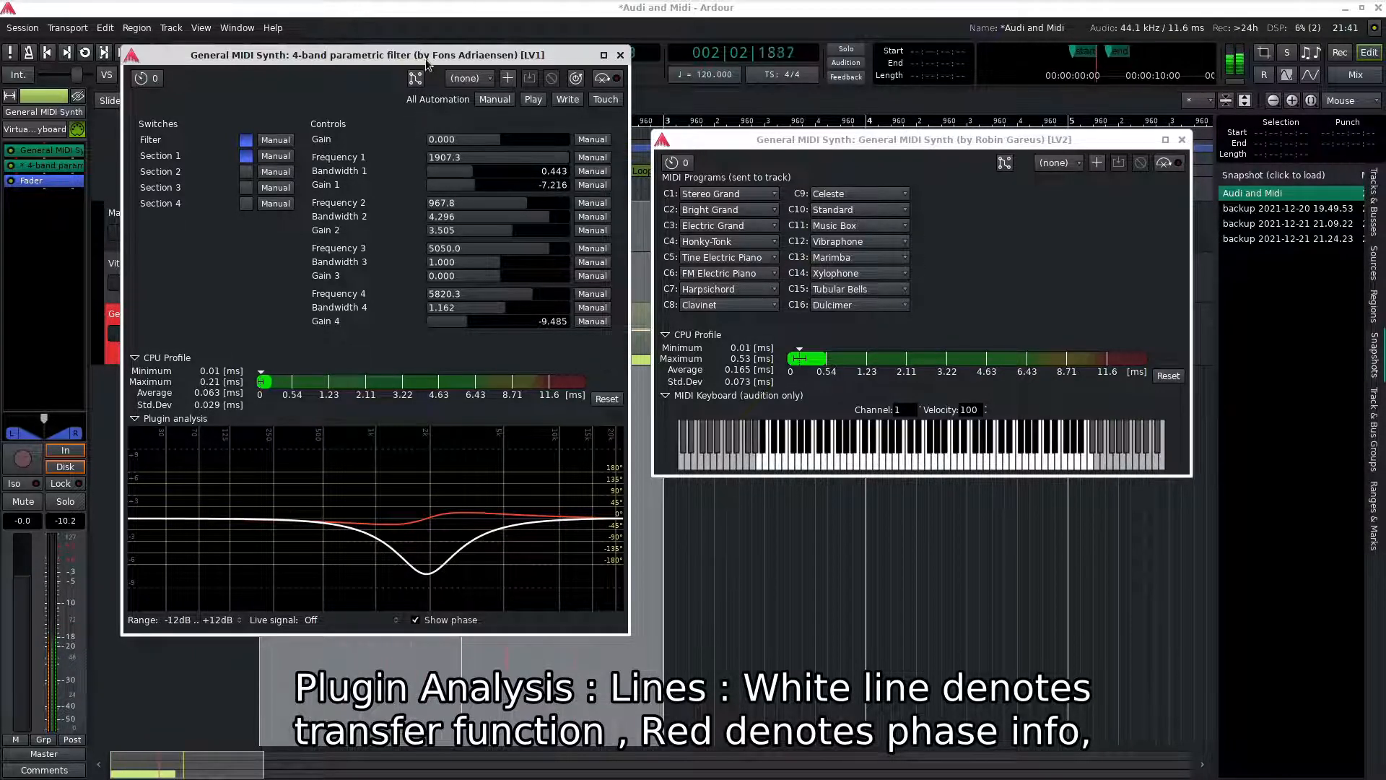
{"action": "left_click_drag", "start_coordinate": [426, 60], "coordinate": [430, 51]}
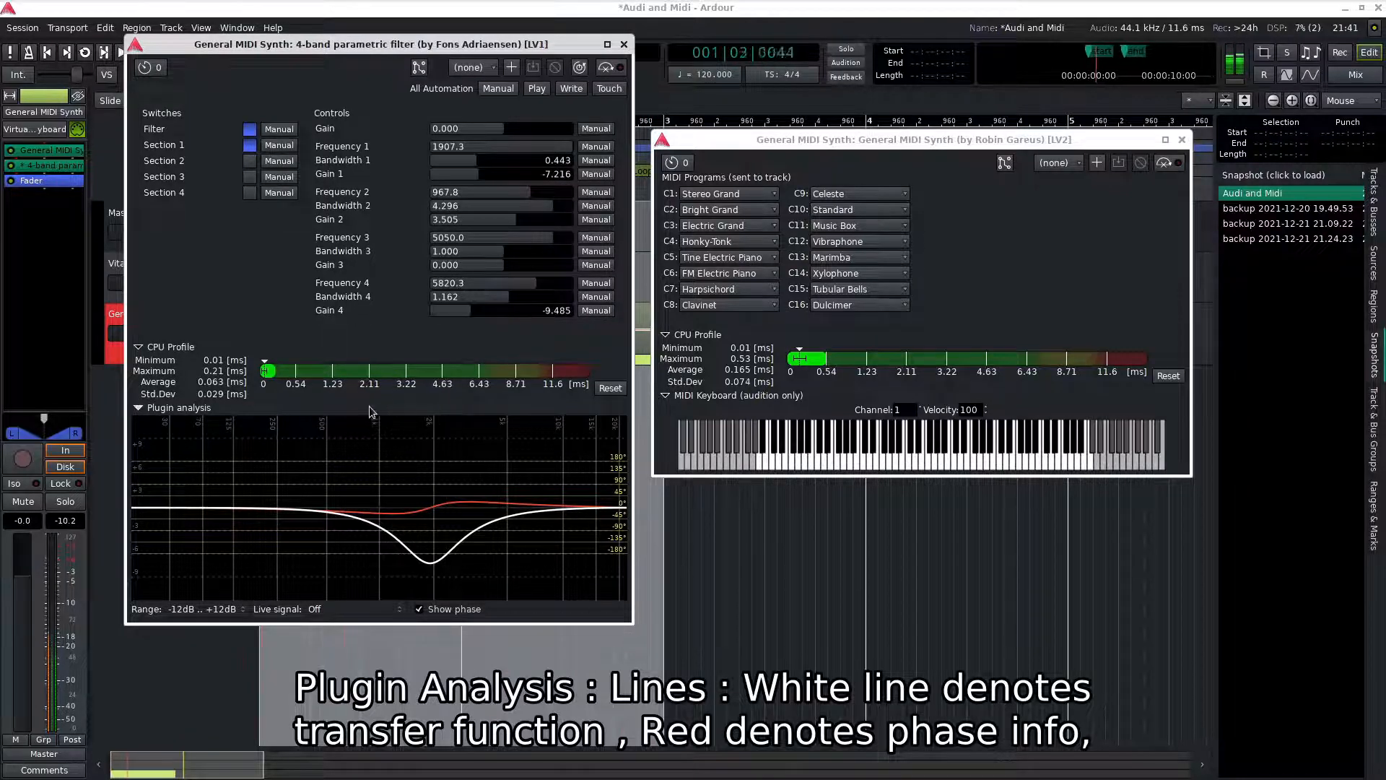
Step: Try the filter with Sections 2, 3 and 4 enabled and switch all three off again
{"action": "left_click", "coordinate": [250, 160]}
{"action": "left_click", "coordinate": [250, 177]}
{"action": "left_click", "coordinate": [250, 192]}
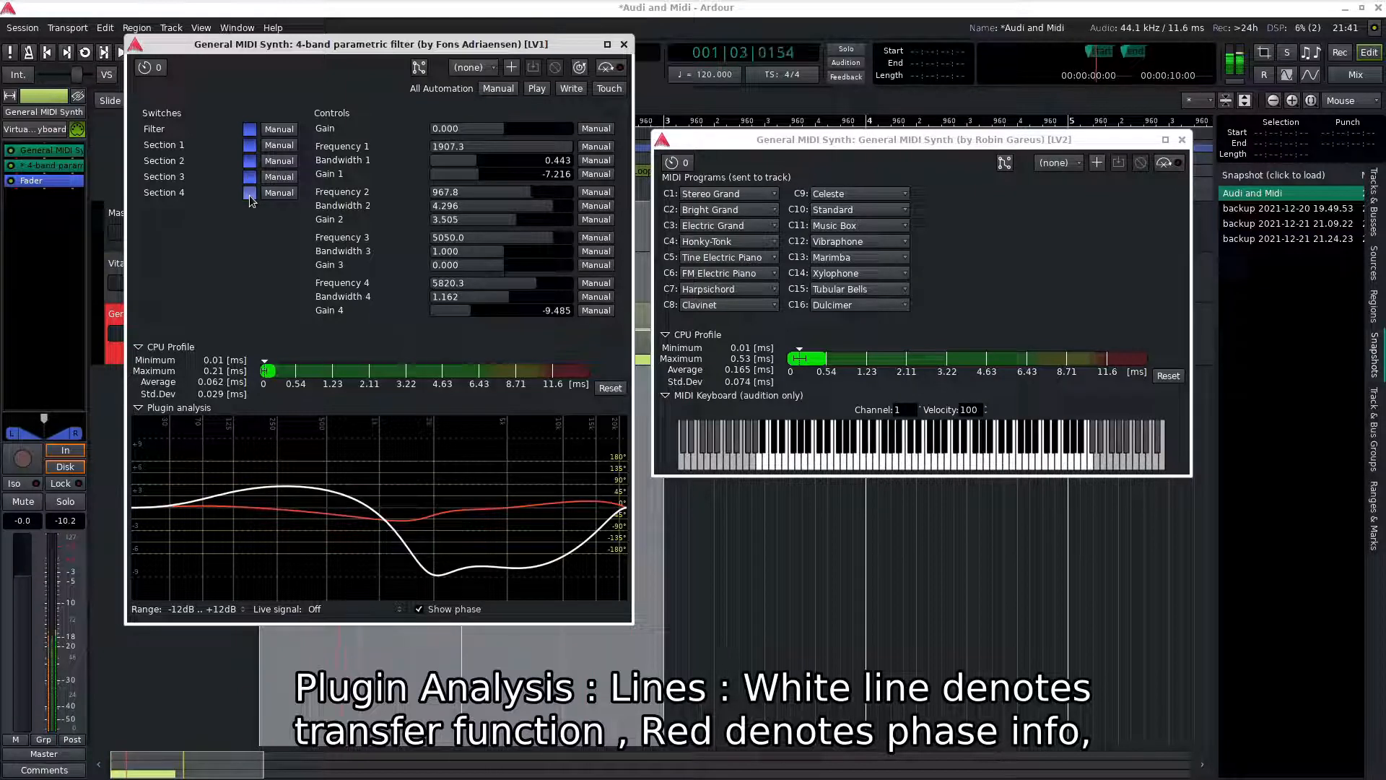
{"action": "left_click", "coordinate": [249, 192]}
{"action": "left_click", "coordinate": [250, 176]}
{"action": "left_click", "coordinate": [250, 161]}
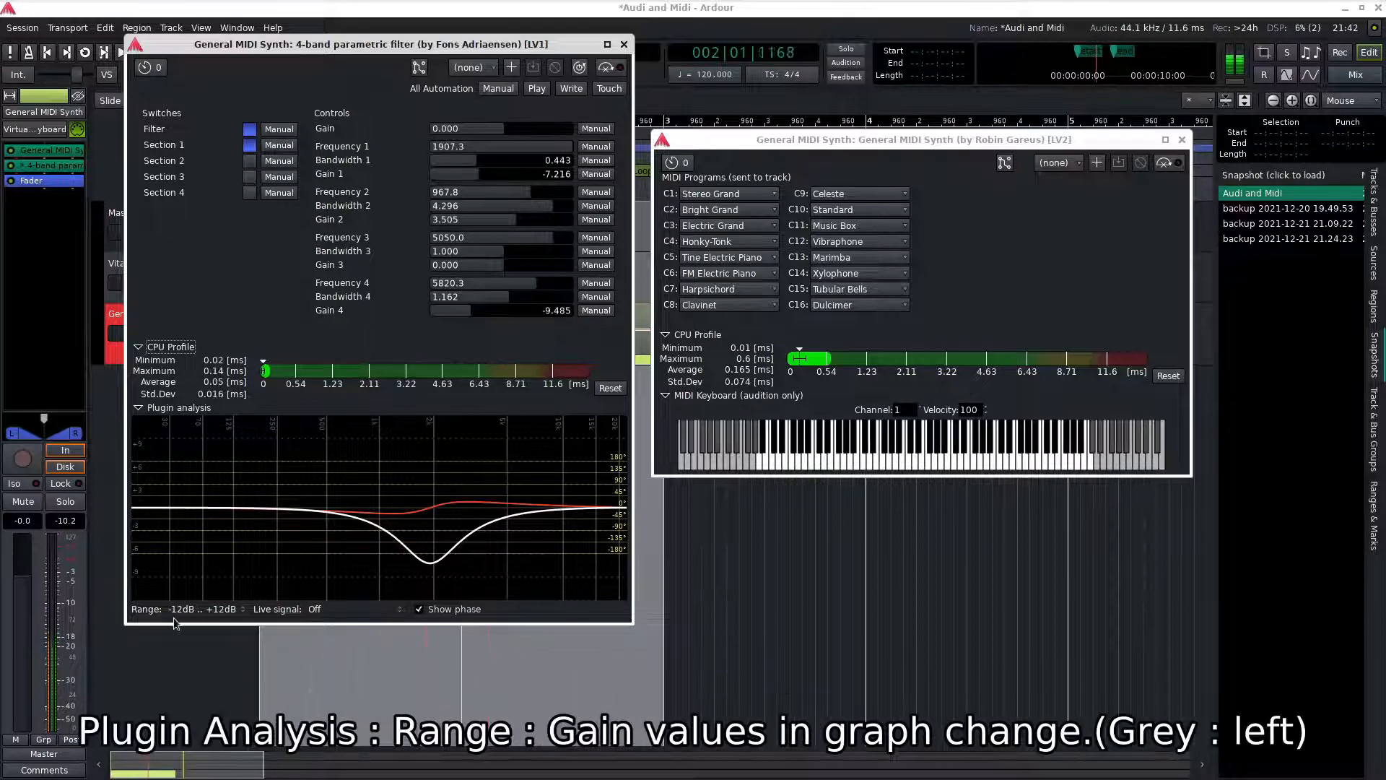
Step: Set the analysis graph's live signal to Output / Input, and adjust Bandwidth 1 to about 1.379 and Gain 1 to about -10.5
{"action": "left_click", "coordinate": [226, 613]}
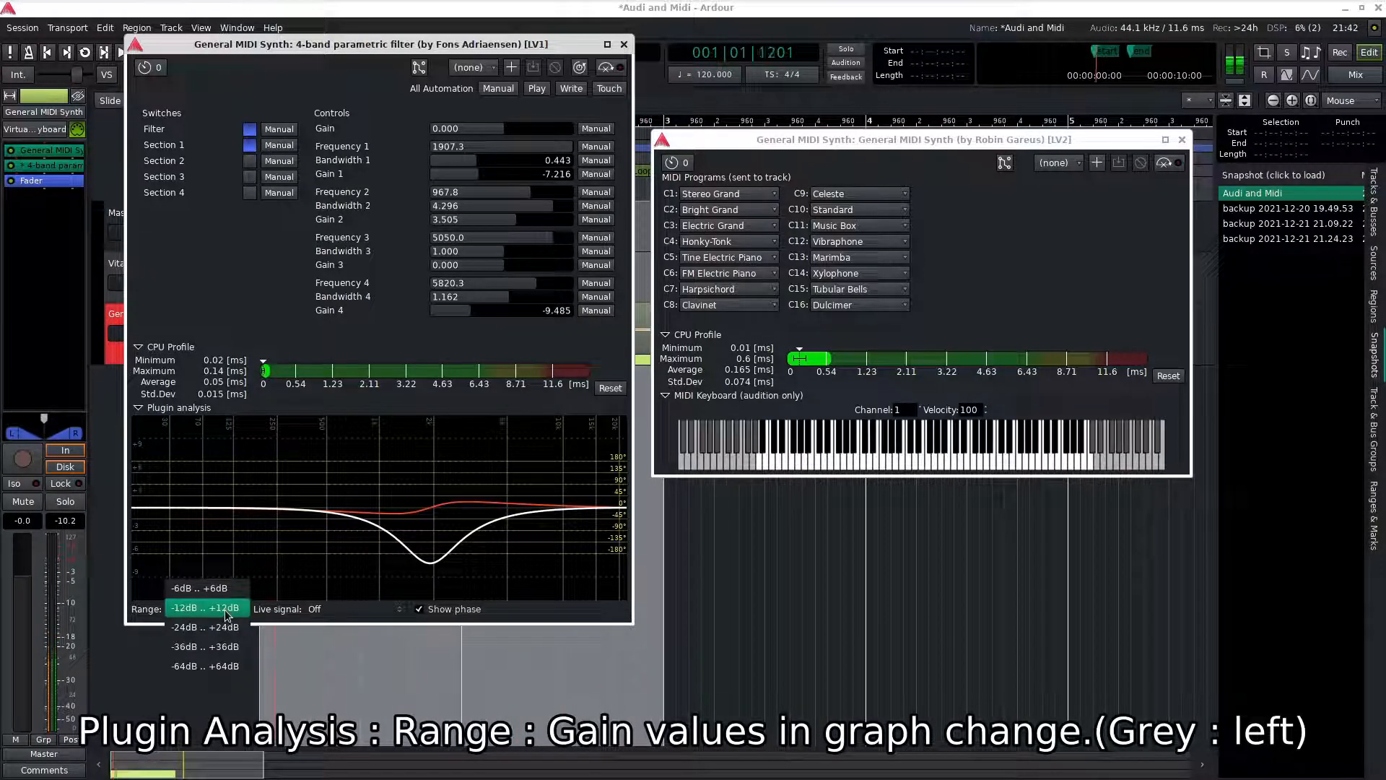
{"action": "left_click", "coordinate": [152, 596]}
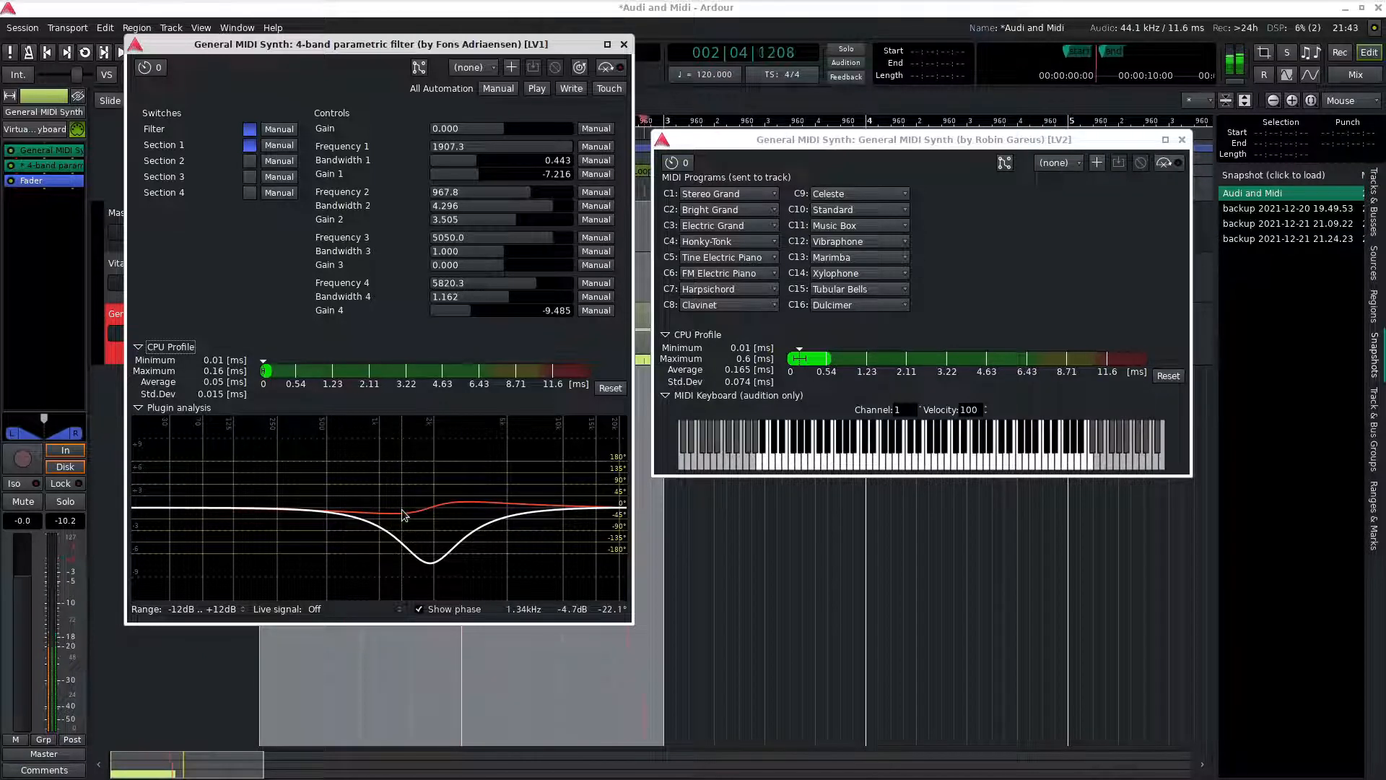
{"action": "left_click", "coordinate": [394, 609]}
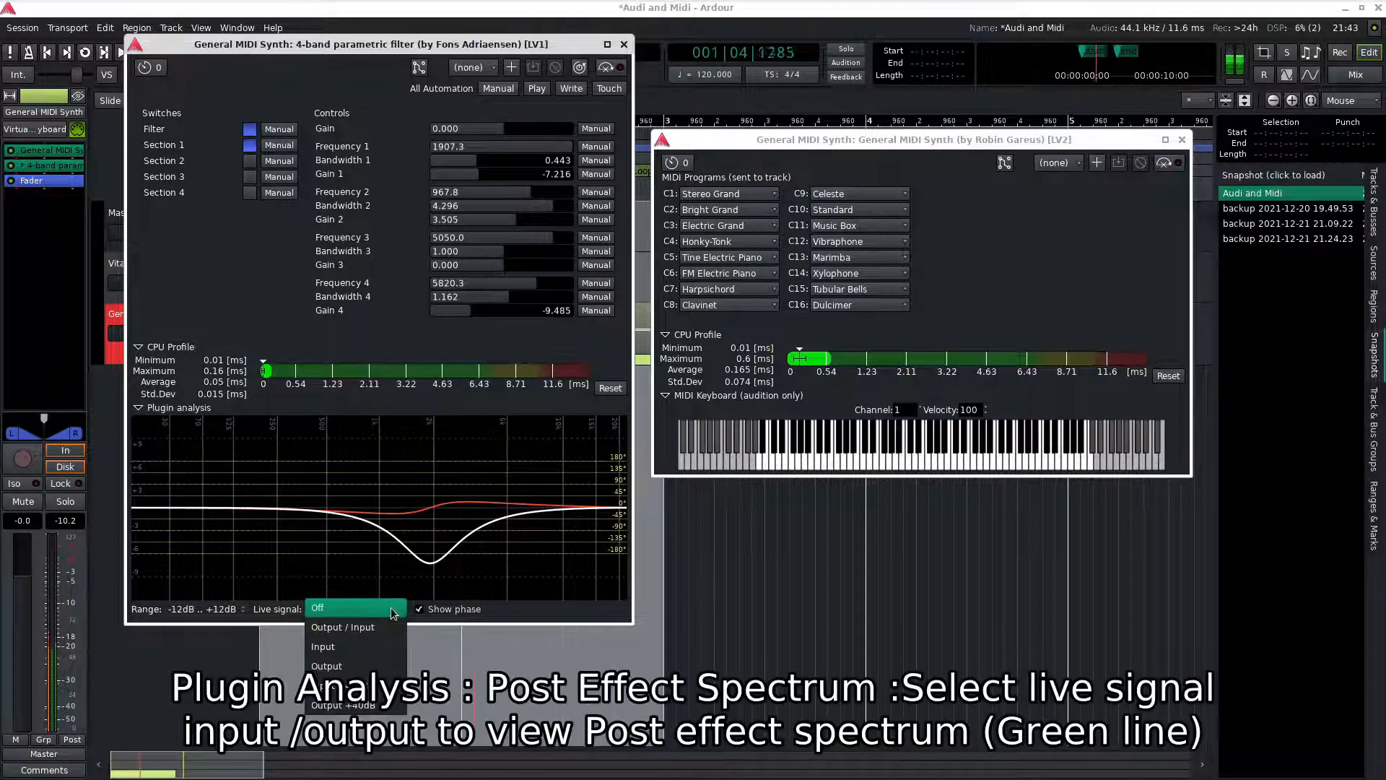
{"action": "left_click", "coordinate": [380, 631]}
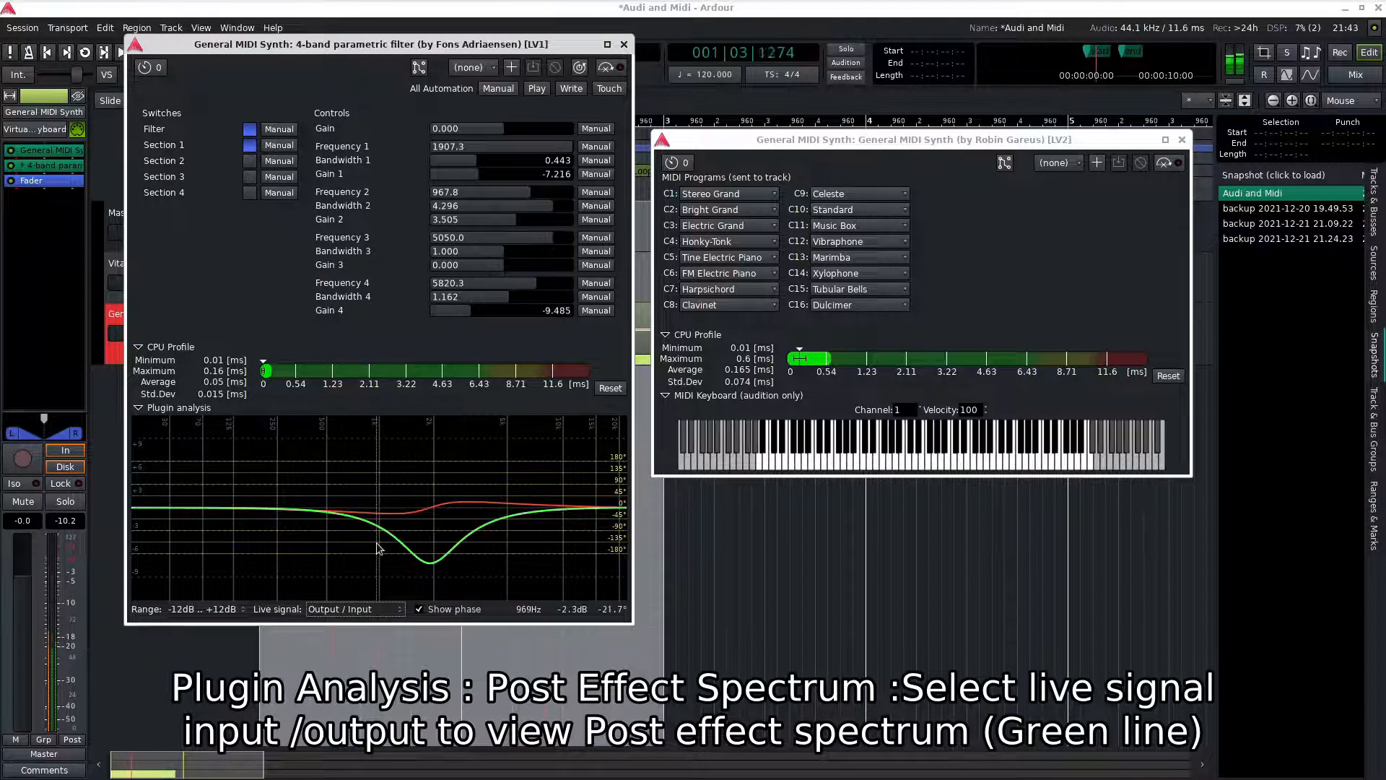
{"action": "left_click_drag", "start_coordinate": [453, 158], "coordinate": [424, 185]}
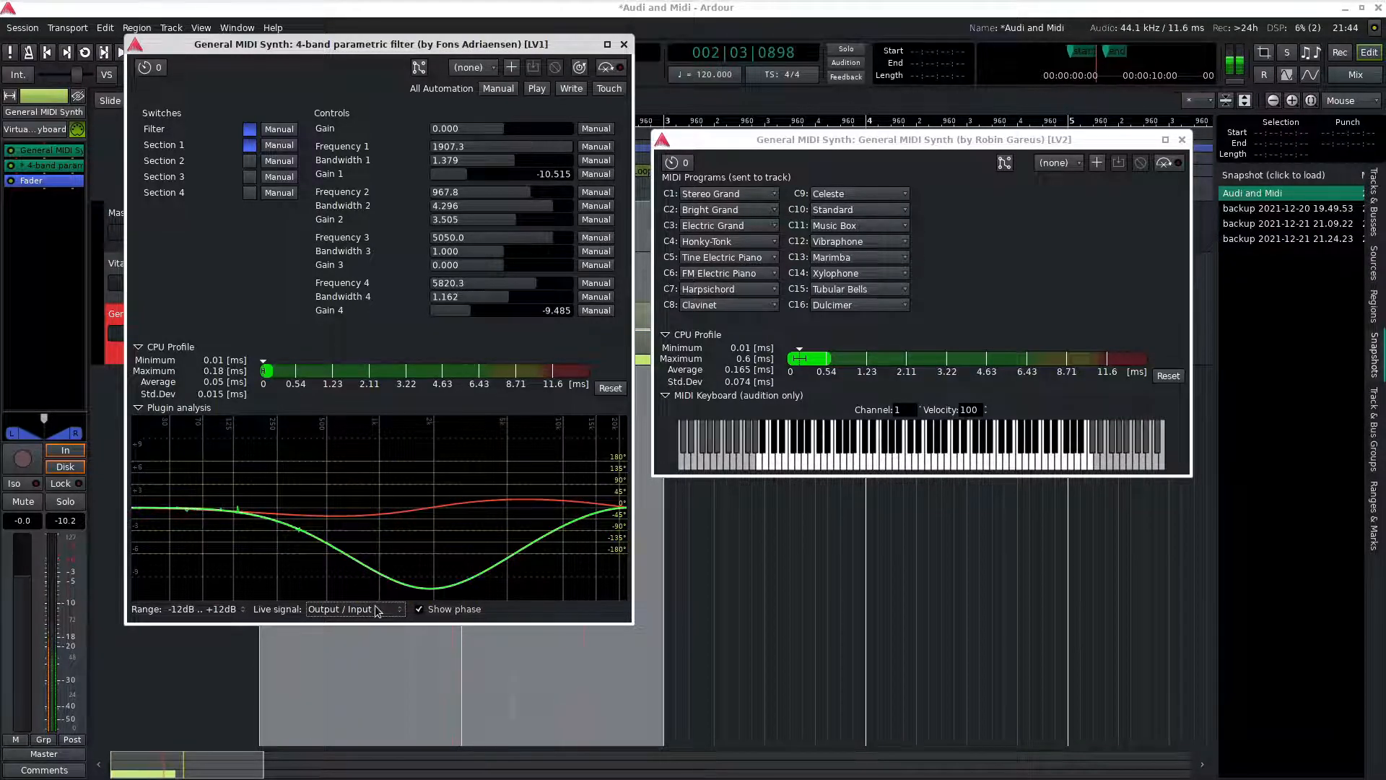
Step: Toggle the phase line in the plugin analysis graph off and on, ending with Show phase enabled
{"action": "left_click", "coordinate": [418, 610]}
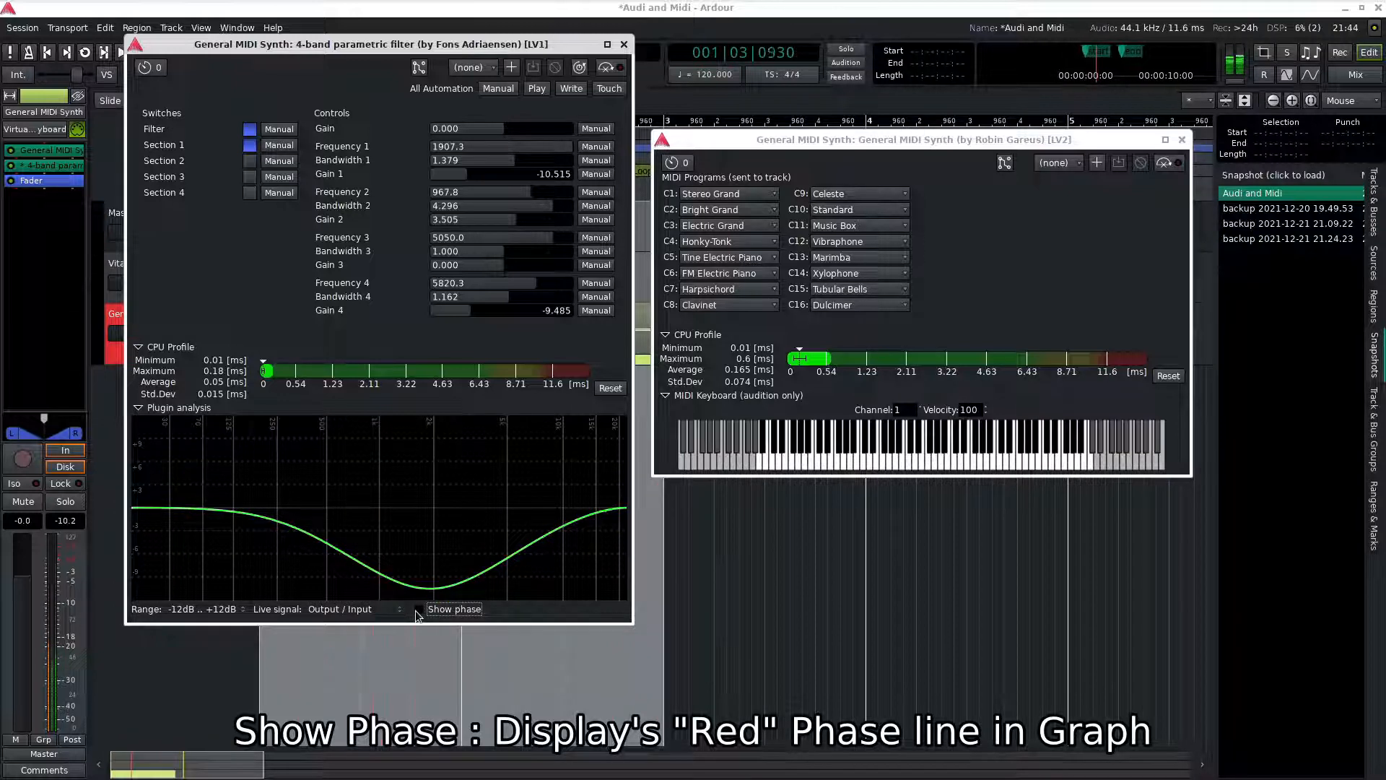
{"action": "left_click", "coordinate": [417, 610]}
{"action": "left_click", "coordinate": [417, 610]}
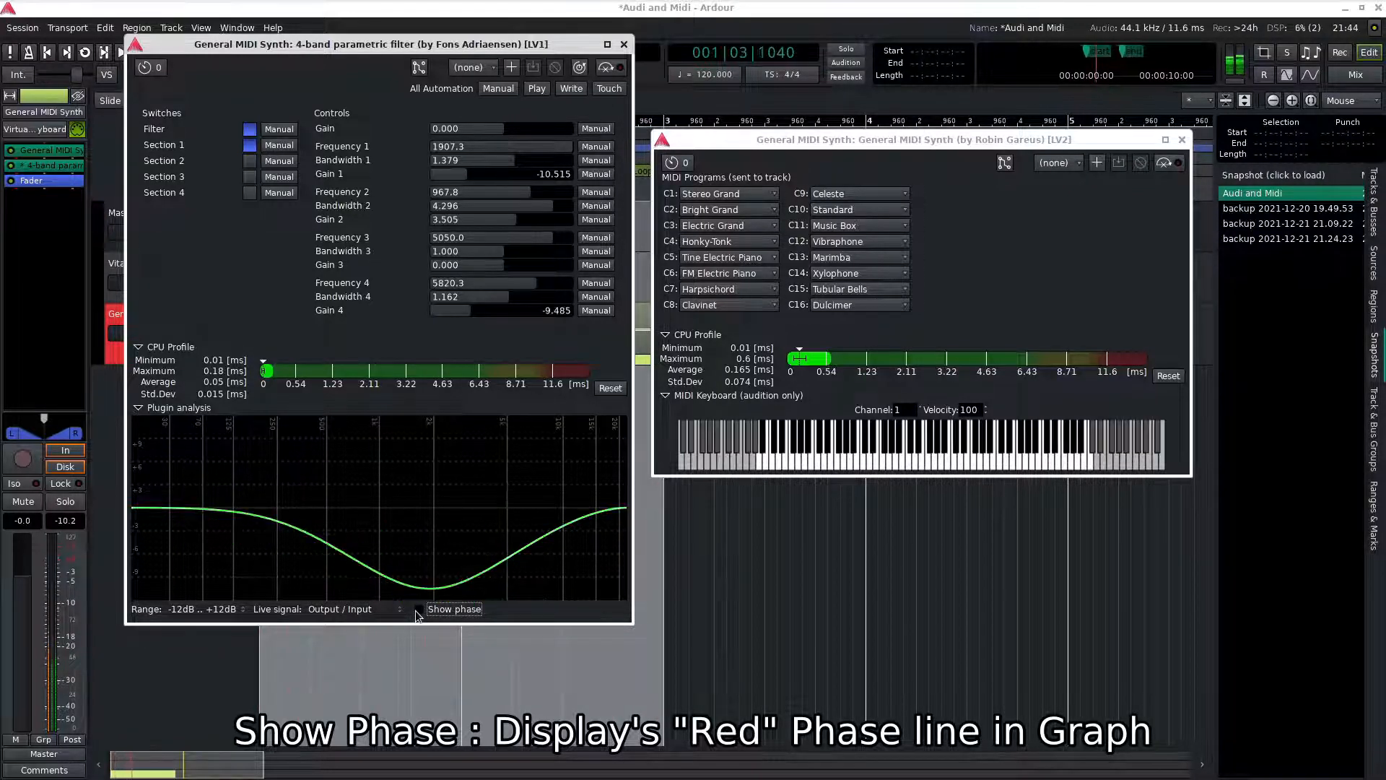
{"action": "left_click", "coordinate": [416, 610]}
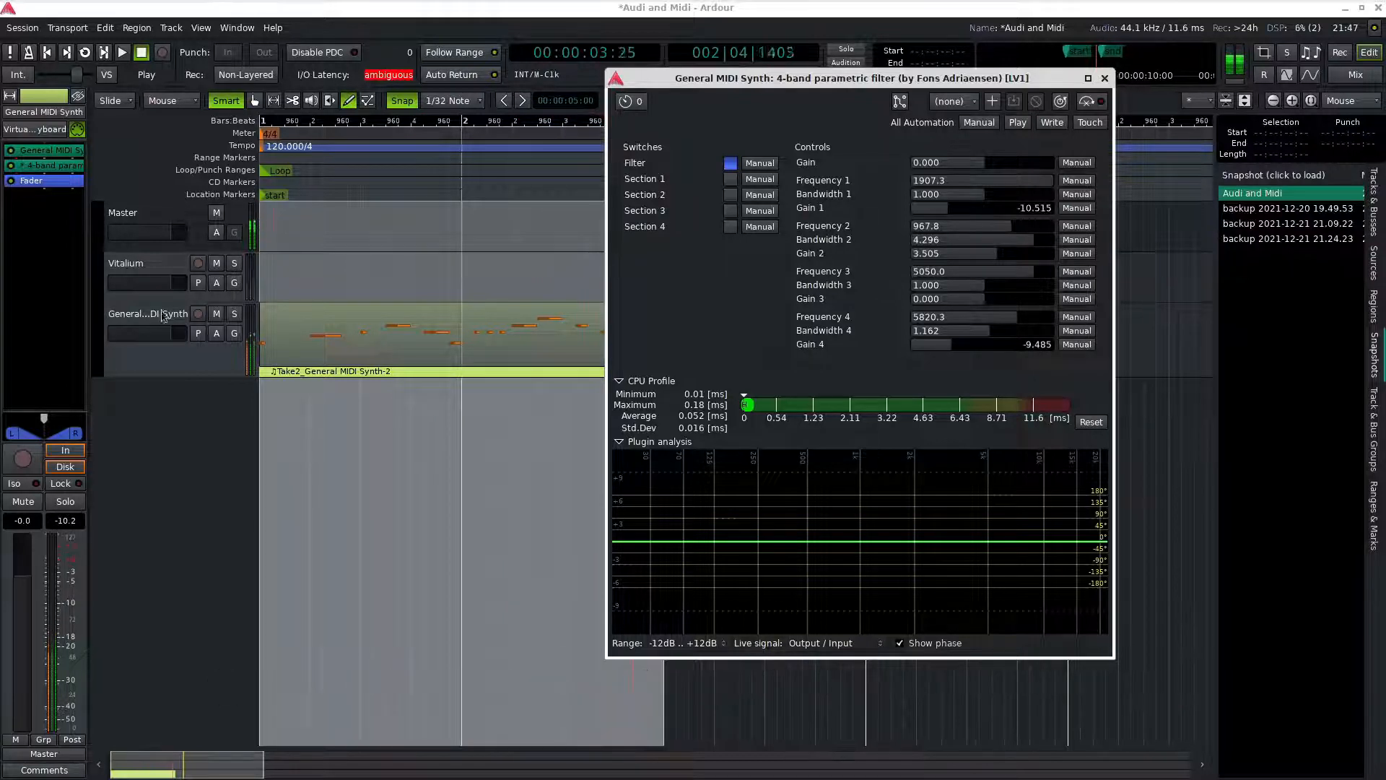
Step: Enable Show Automation Lane on Touch and switch on the filter's Section 1 to bring up its automation lane
{"action": "left_click", "coordinate": [106, 29]}
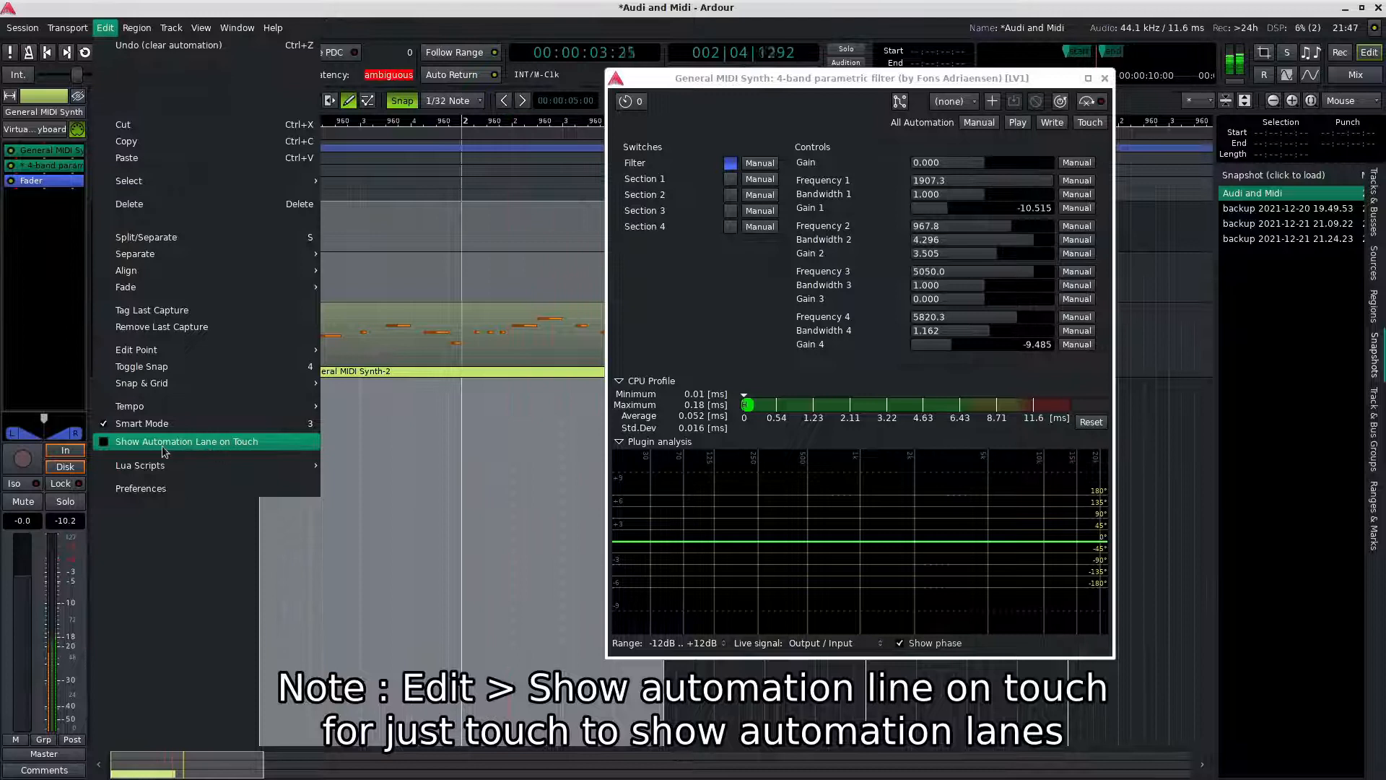
{"action": "left_click", "coordinate": [104, 442]}
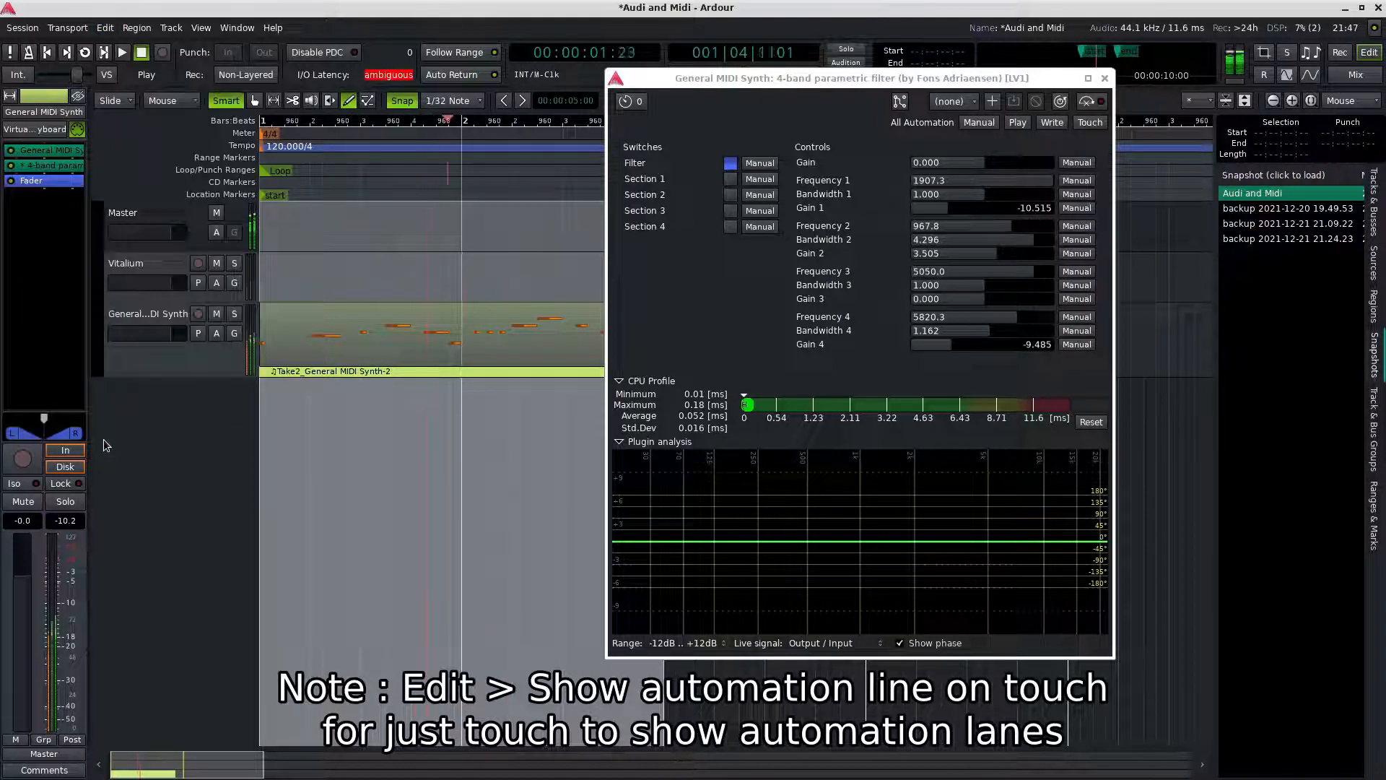
{"action": "left_click", "coordinate": [731, 179]}
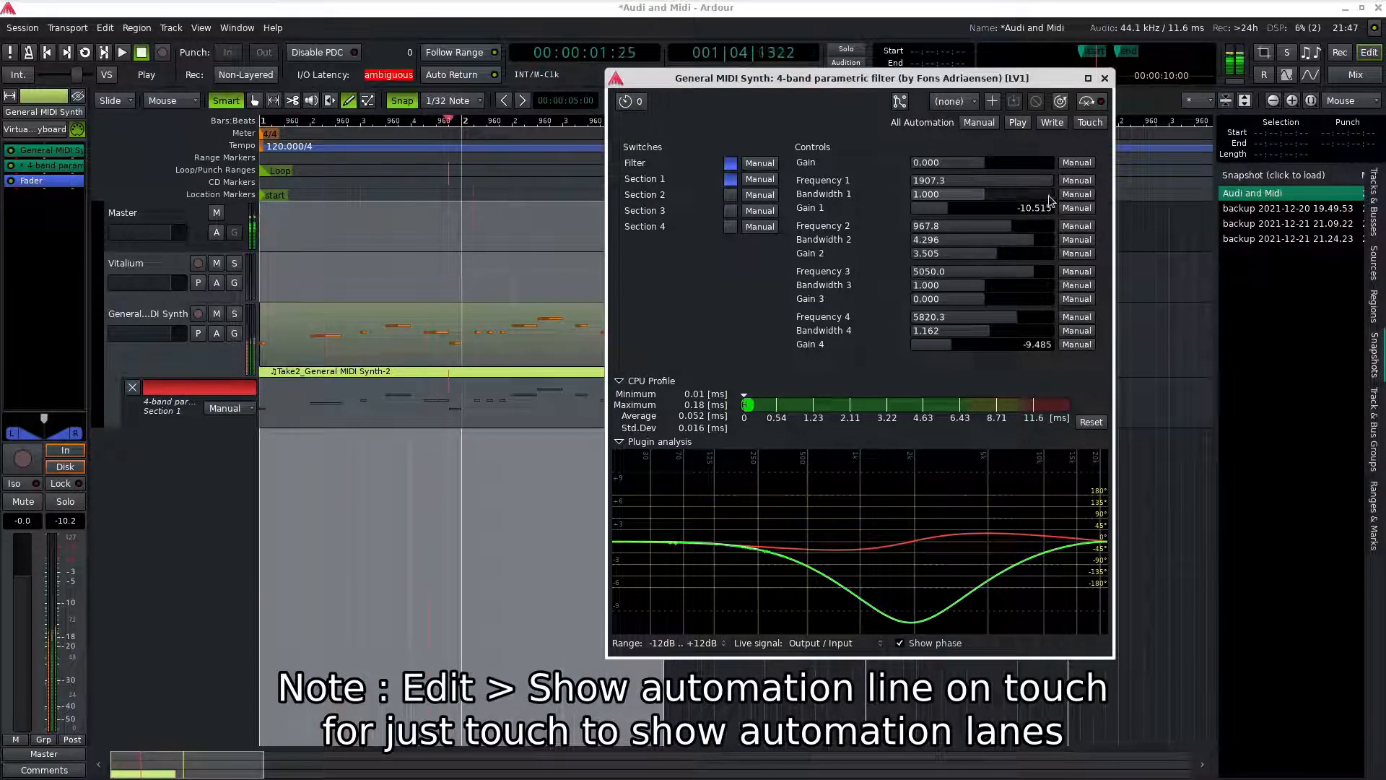
{"action": "left_click", "coordinate": [1076, 181]}
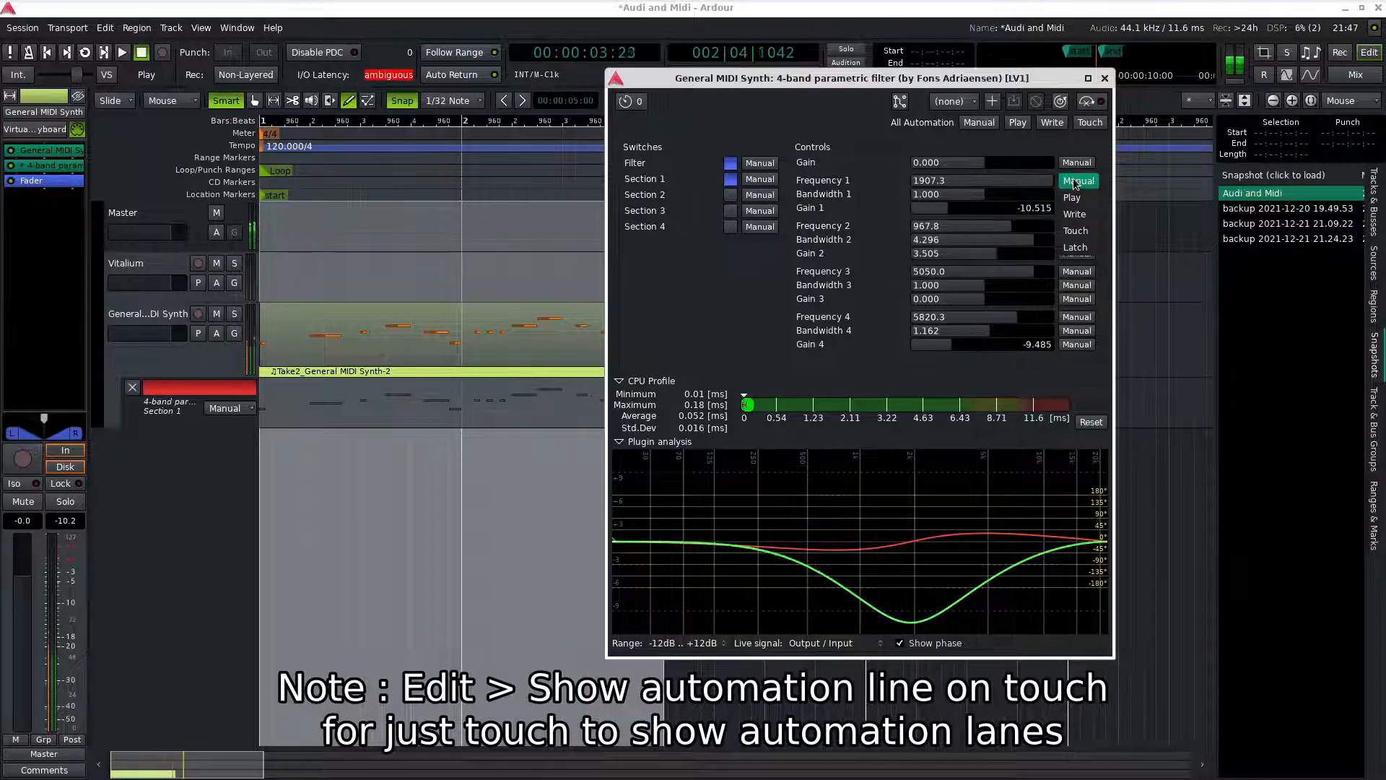
{"action": "left_click", "coordinate": [1076, 181]}
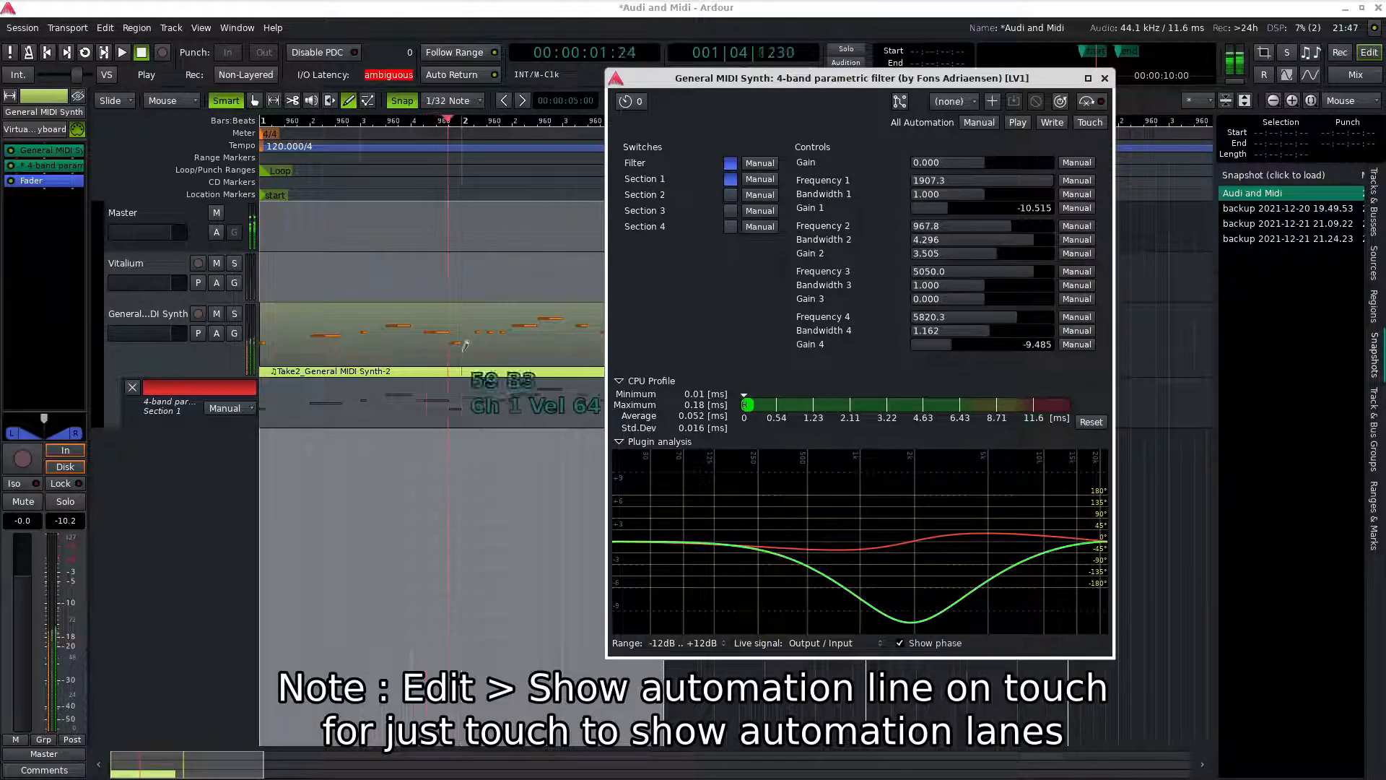
Step: Set the Section 1 automation lane to Play mode and draw automation points in it across the first bar
{"action": "left_click", "coordinate": [229, 408]}
{"action": "left_click", "coordinate": [241, 426]}
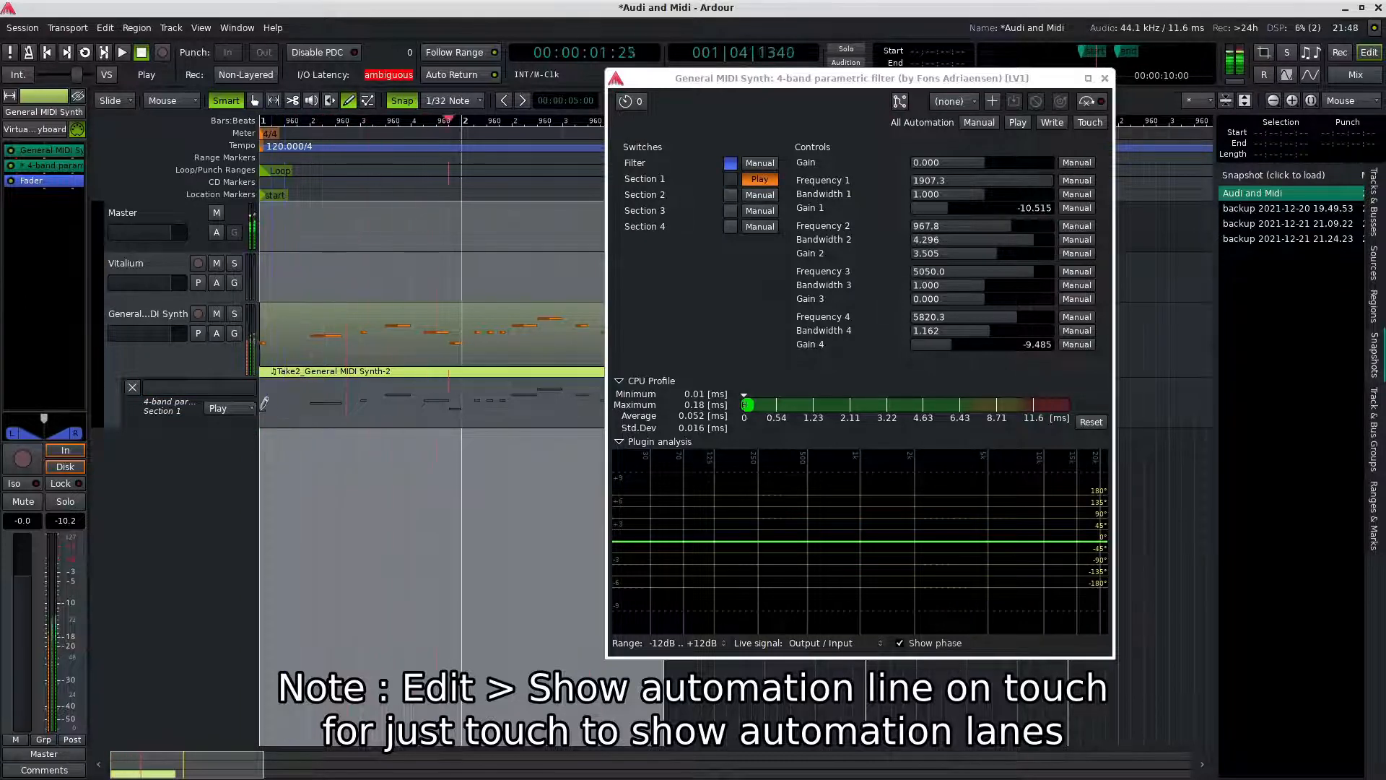
{"action": "left_click", "coordinate": [313, 400]}
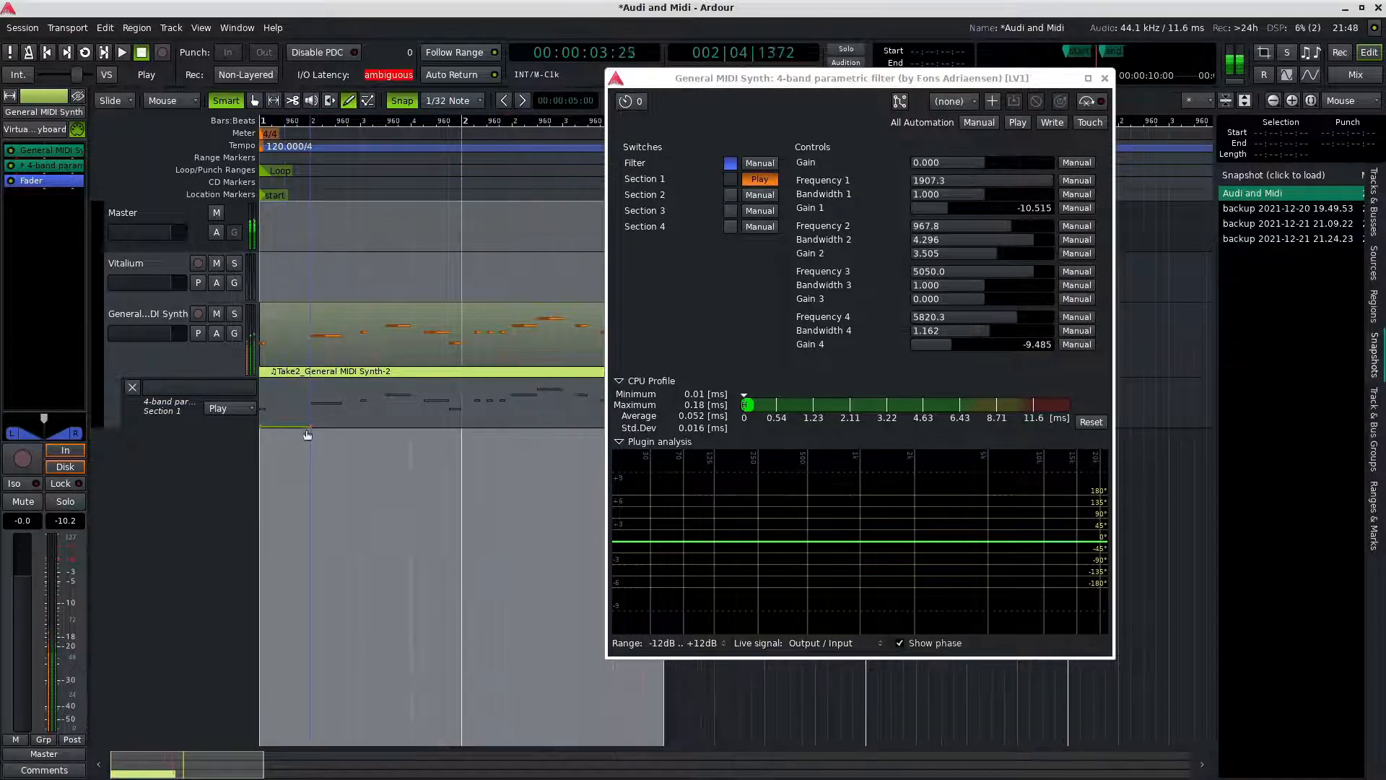
{"action": "mouse_move", "coordinate": [325, 417]}
{"action": "left_click_drag", "start_coordinate": [325, 417], "coordinate": [474, 363]}
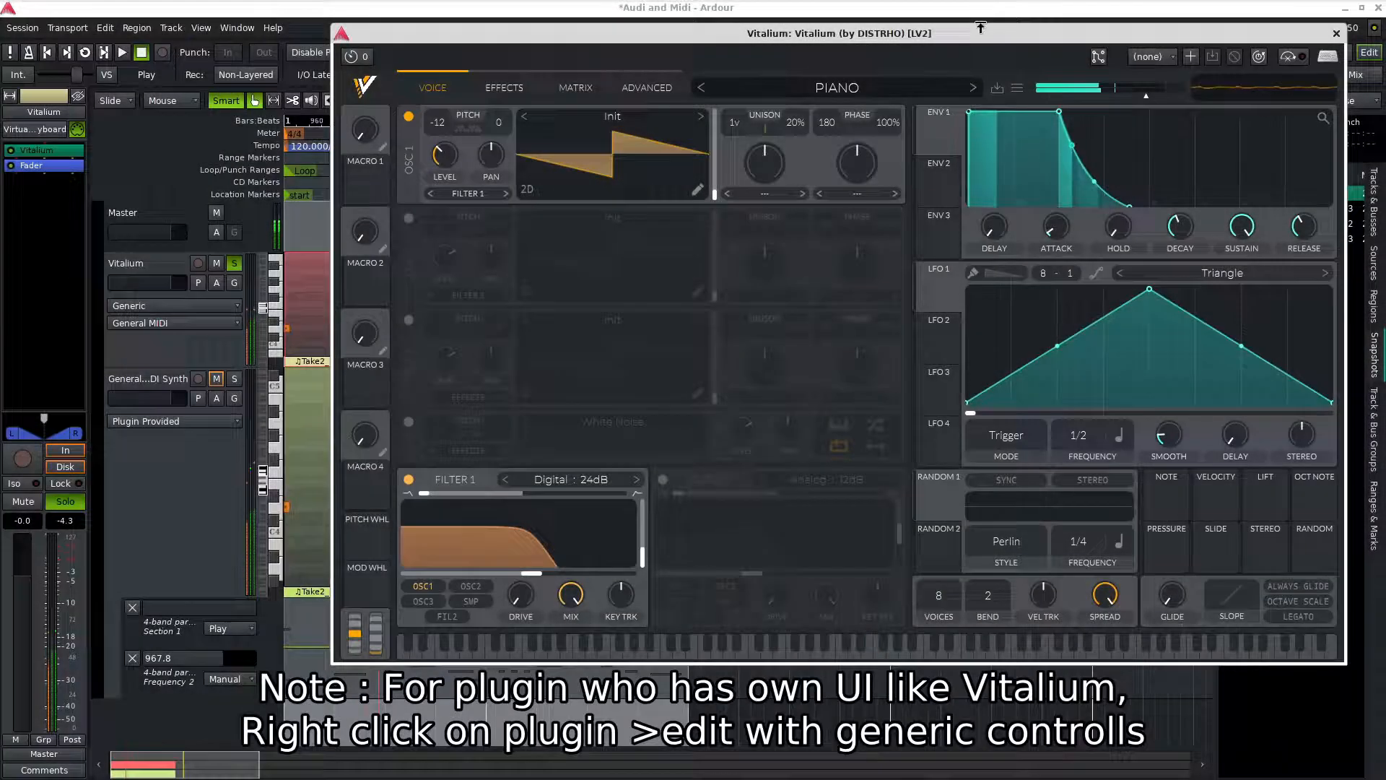
Step: Close Vitalium's own interface and reopen the plugin with generic controls, positioning its window clear of the mixer strip
{"action": "left_click_drag", "start_coordinate": [980, 27], "coordinate": [947, 90]}
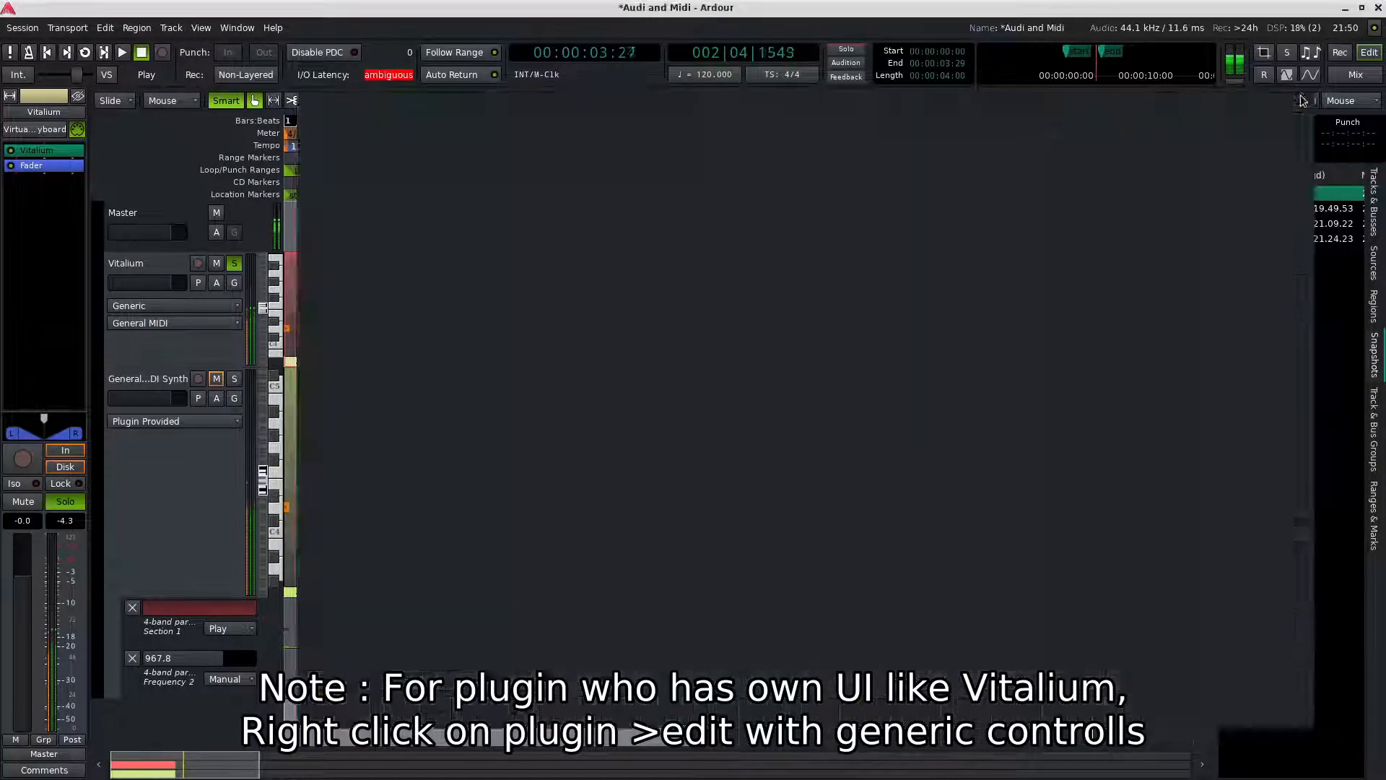
{"action": "left_click", "coordinate": [1303, 96]}
{"action": "right_click", "coordinate": [62, 152]}
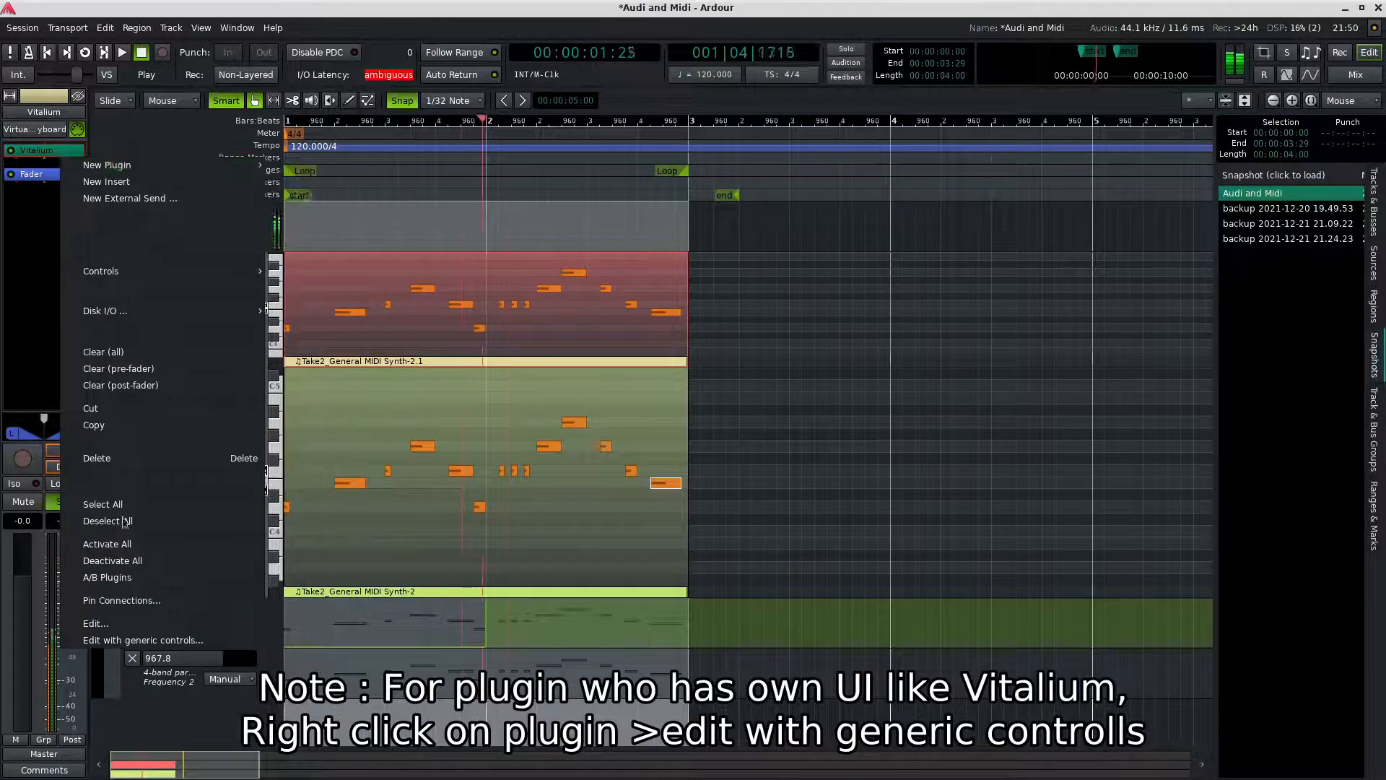
{"action": "left_click", "coordinate": [228, 644]}
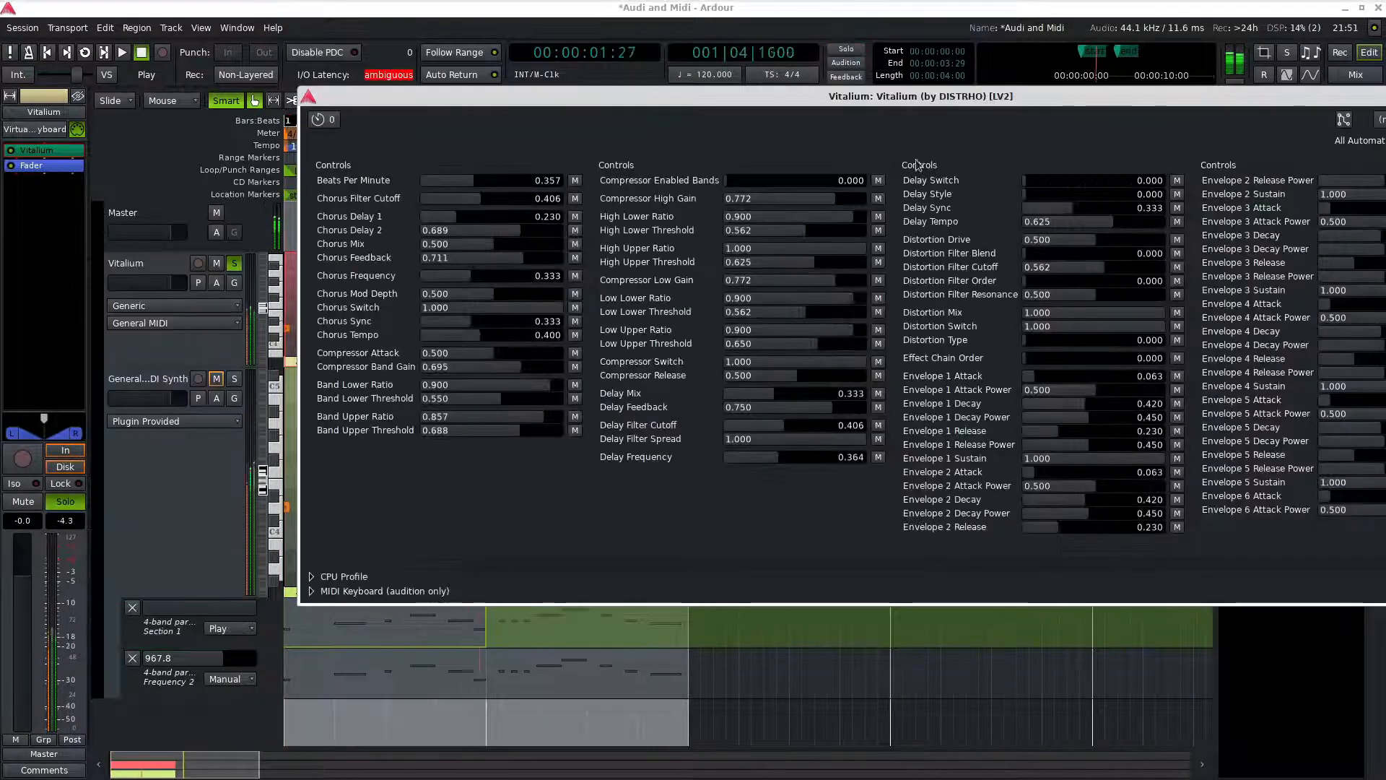
{"action": "left_click_drag", "start_coordinate": [854, 124], "coordinate": [634, 166]}
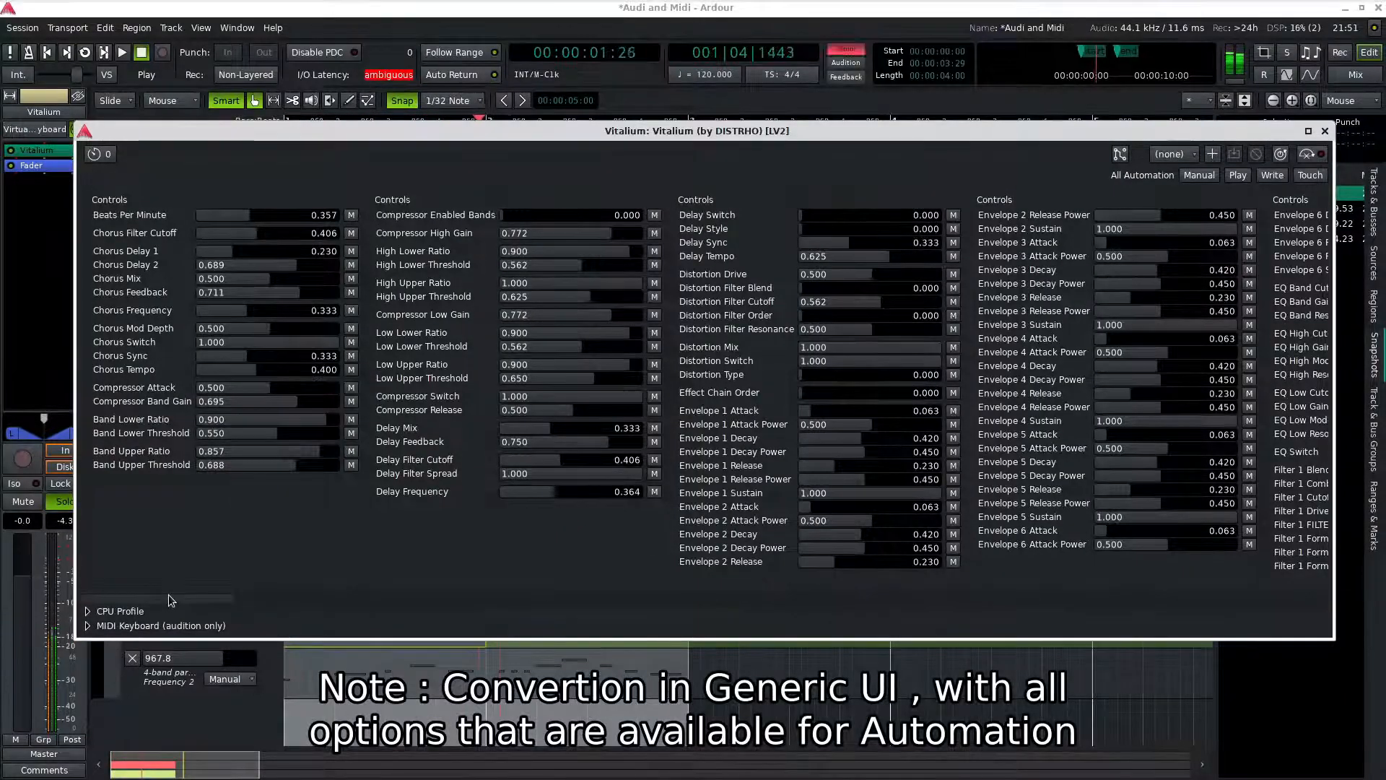
Step: Expand the CPU Profile and MIDI Keyboard sections in Vitalium's generic control window
{"action": "scroll", "coordinate": [352, 612], "scroll_direction": "right", "scroll_amount": 10}
{"action": "left_click_drag", "start_coordinate": [352, 613], "coordinate": [150, 647]}
{"action": "left_click", "coordinate": [87, 610]}
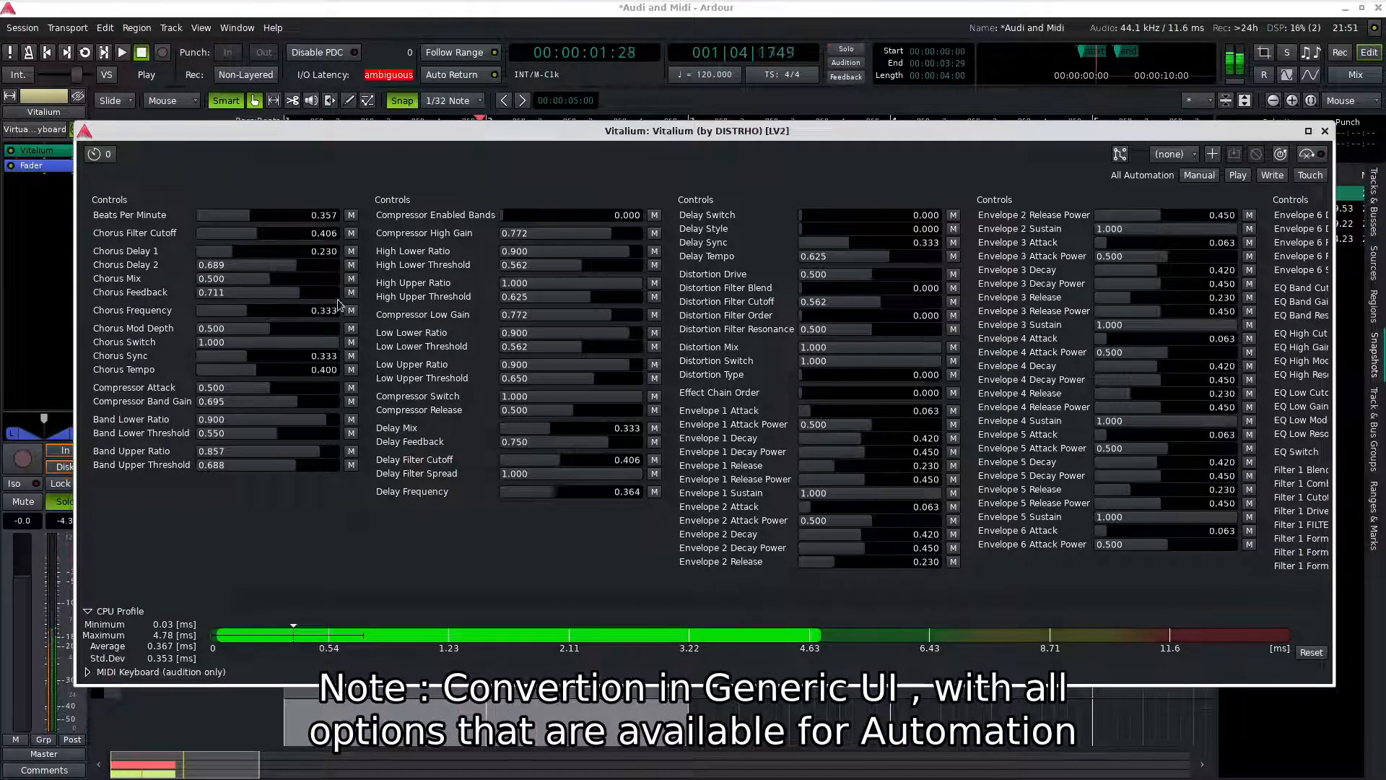
{"action": "left_click_drag", "start_coordinate": [417, 136], "coordinate": [376, 40]}
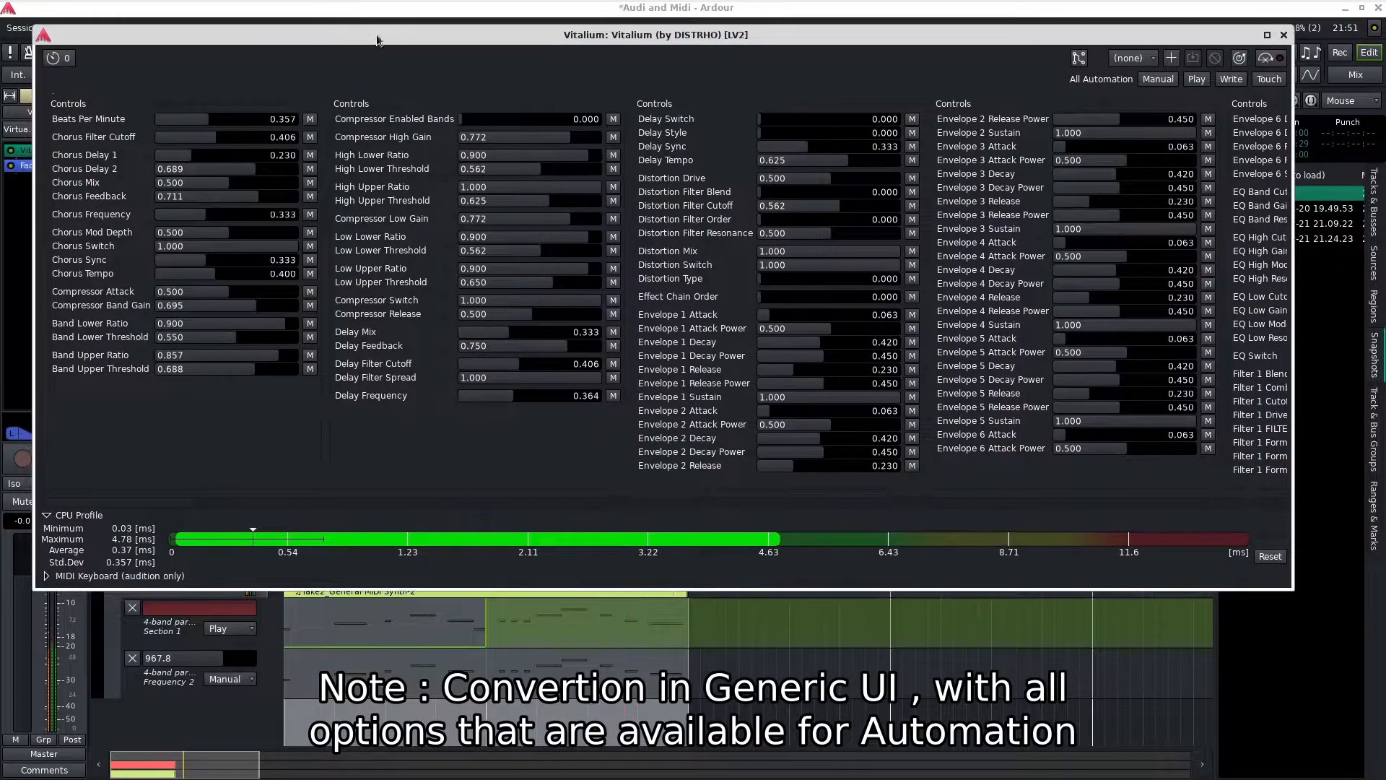
{"action": "left_click", "coordinate": [59, 576]}
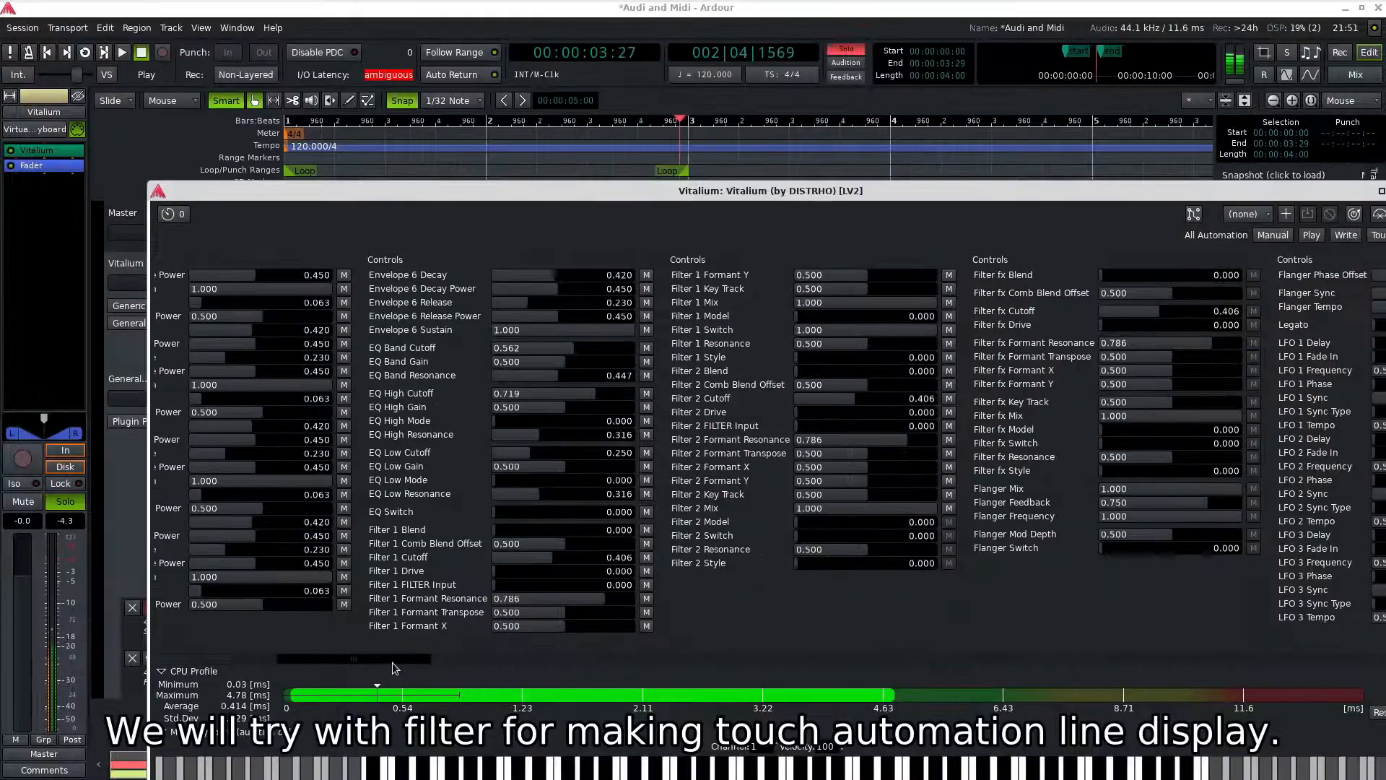
Step: Set Vitalium's Filter 1 Model to about 0.747, check the Show Automation Lane on Touch option, and uncover the track's automation lane
{"action": "mouse_move", "coordinate": [392, 661]}
{"action": "left_mouse_down"}
{"action": "mouse_move", "coordinate": [420, 658]}
{"action": "mouse_move", "coordinate": [396, 660]}
{"action": "left_mouse_up"}
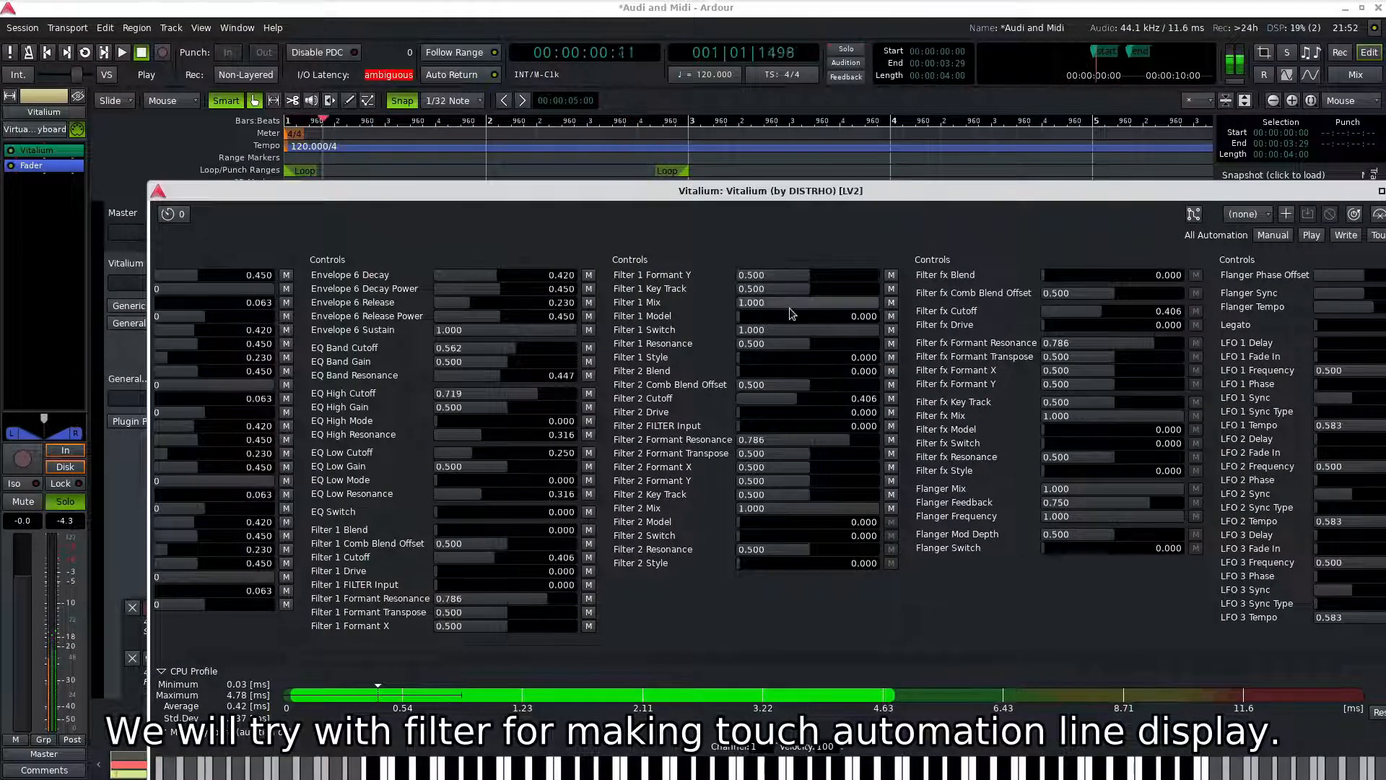
{"action": "left_click_drag", "start_coordinate": [774, 321], "coordinate": [856, 319]}
{"action": "left_click_drag", "start_coordinate": [688, 186], "coordinate": [676, 123]}
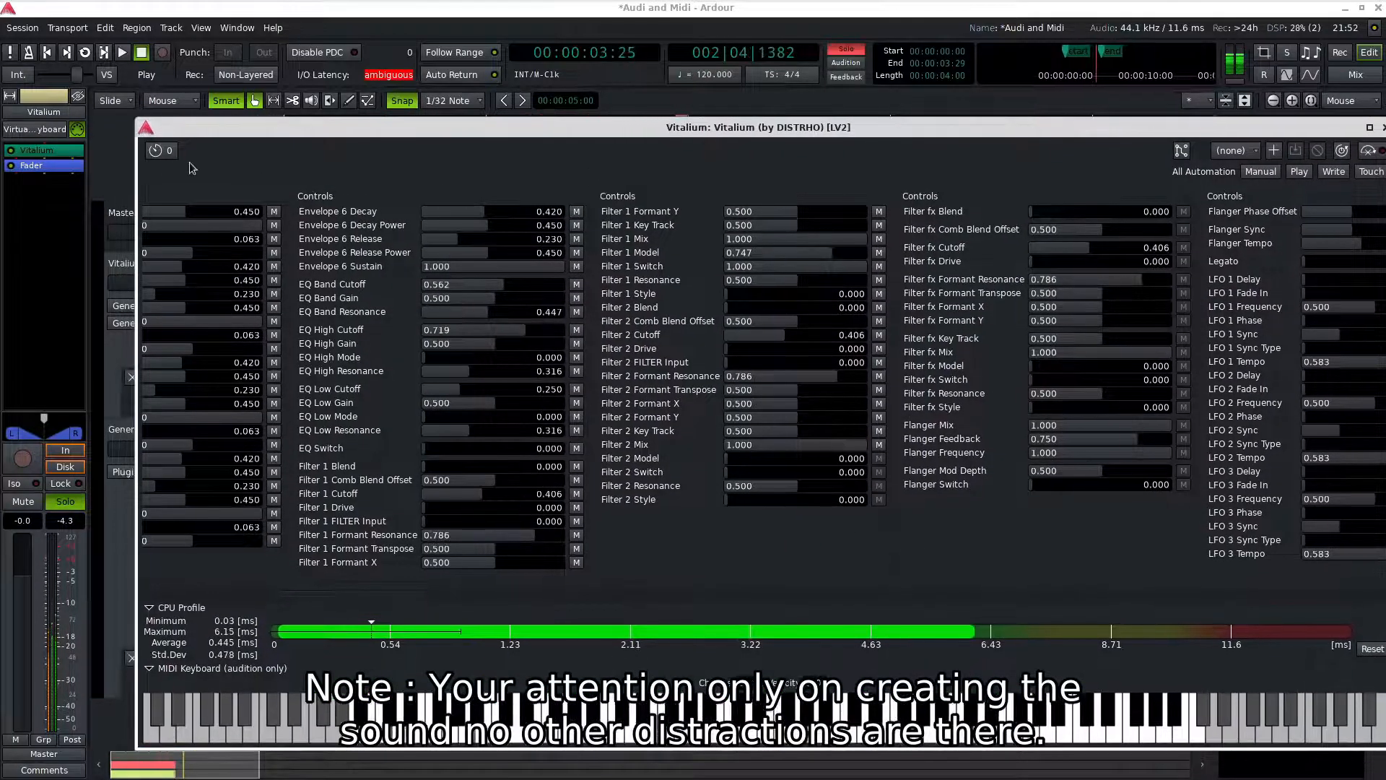
{"action": "left_click", "coordinate": [106, 28]}
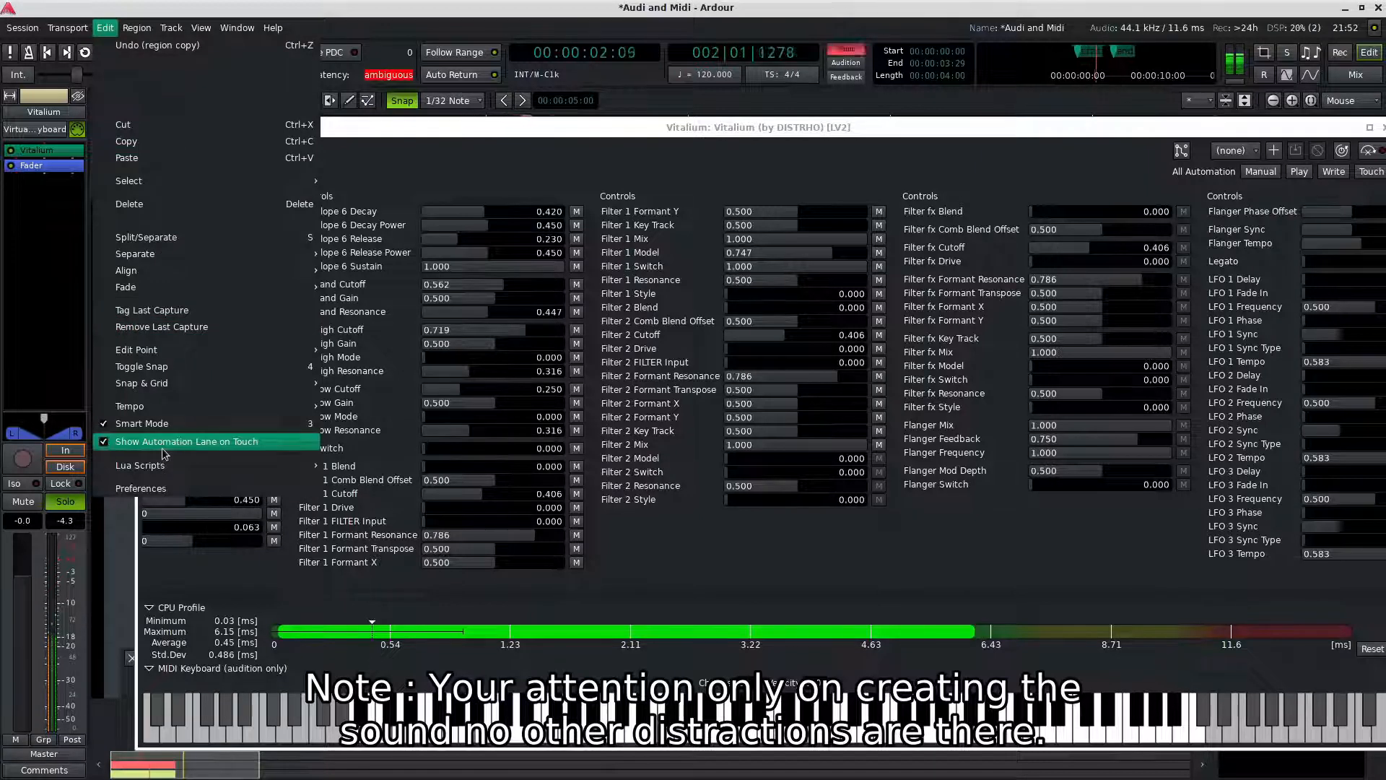
{"action": "left_click", "coordinate": [850, 203]}
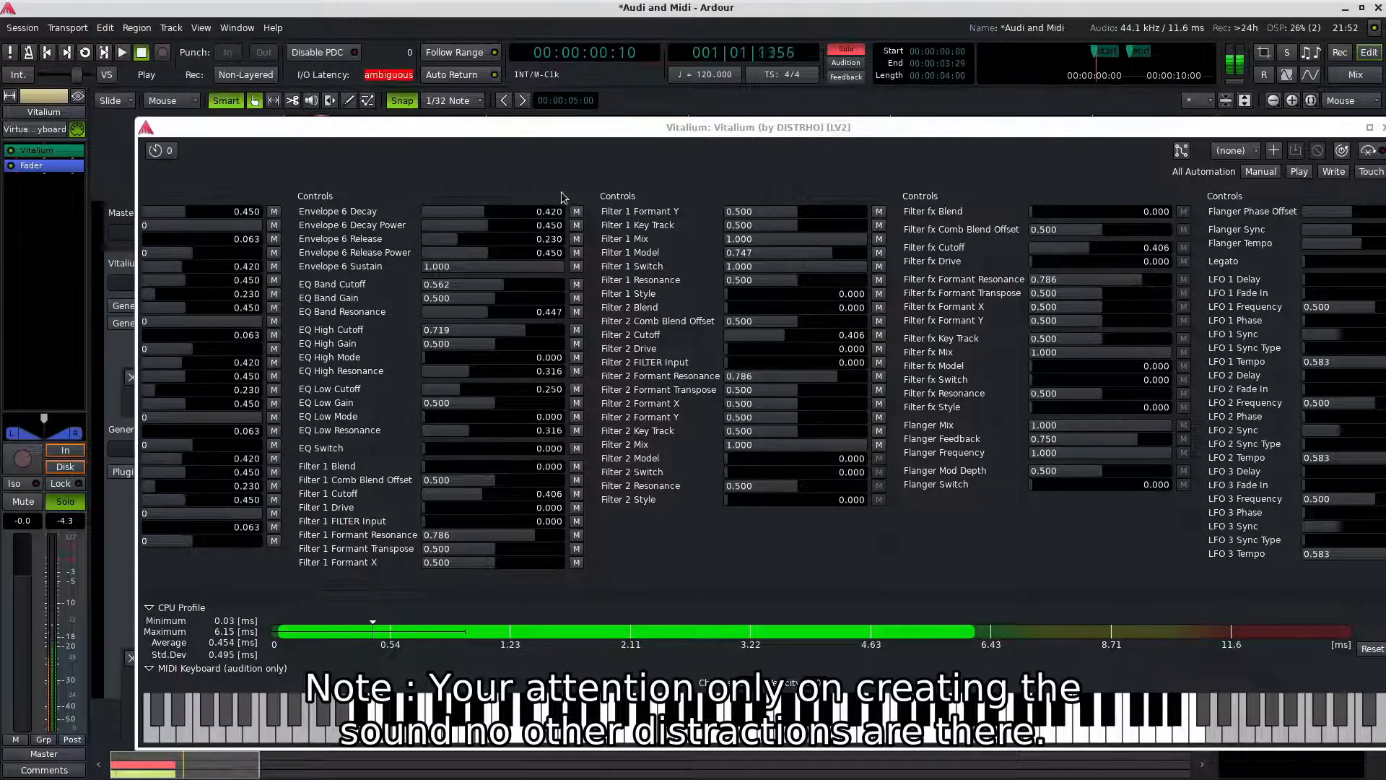
{"action": "left_click_drag", "start_coordinate": [535, 129], "coordinate": [763, 95]}
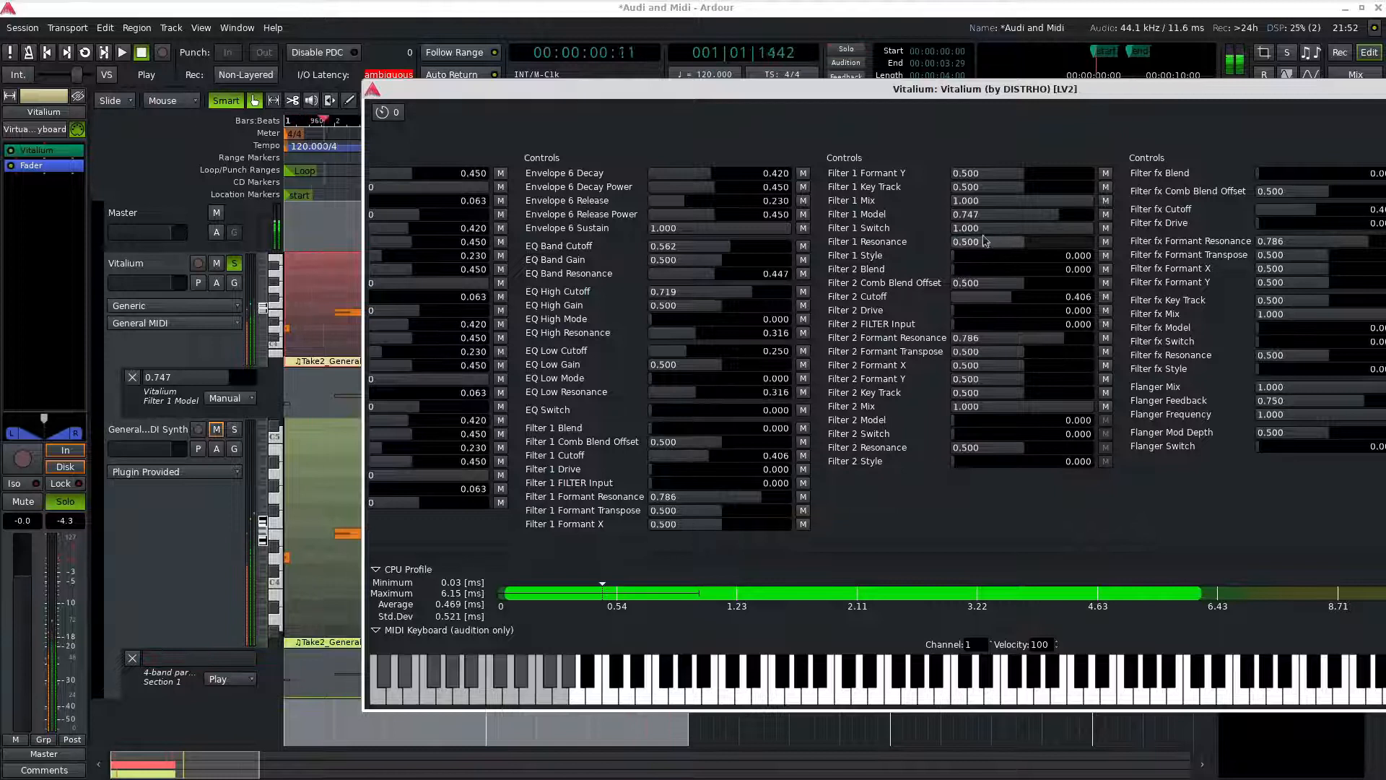
Step: Adjust Vitalium's Filter 1 parameters to about 0.577 for Model, 0.639 for Mix, 0.624 for Key Track and 0.273 for Formant Y
{"action": "mouse_move", "coordinate": [1001, 211]}
{"action": "left_mouse_down"}
{"action": "mouse_move", "coordinate": [978, 222]}
{"action": "mouse_move", "coordinate": [994, 223]}
{"action": "mouse_move", "coordinate": [993, 202]}
{"action": "mouse_move", "coordinate": [877, 211]}
{"action": "mouse_move", "coordinate": [965, 221]}
{"action": "mouse_move", "coordinate": [999, 184]}
{"action": "mouse_move", "coordinate": [947, 196]}
{"action": "mouse_move", "coordinate": [1053, 202]}
{"action": "mouse_move", "coordinate": [948, 229]}
{"action": "mouse_move", "coordinate": [1021, 227]}
{"action": "mouse_move", "coordinate": [999, 226]}
{"action": "left_mouse_up"}
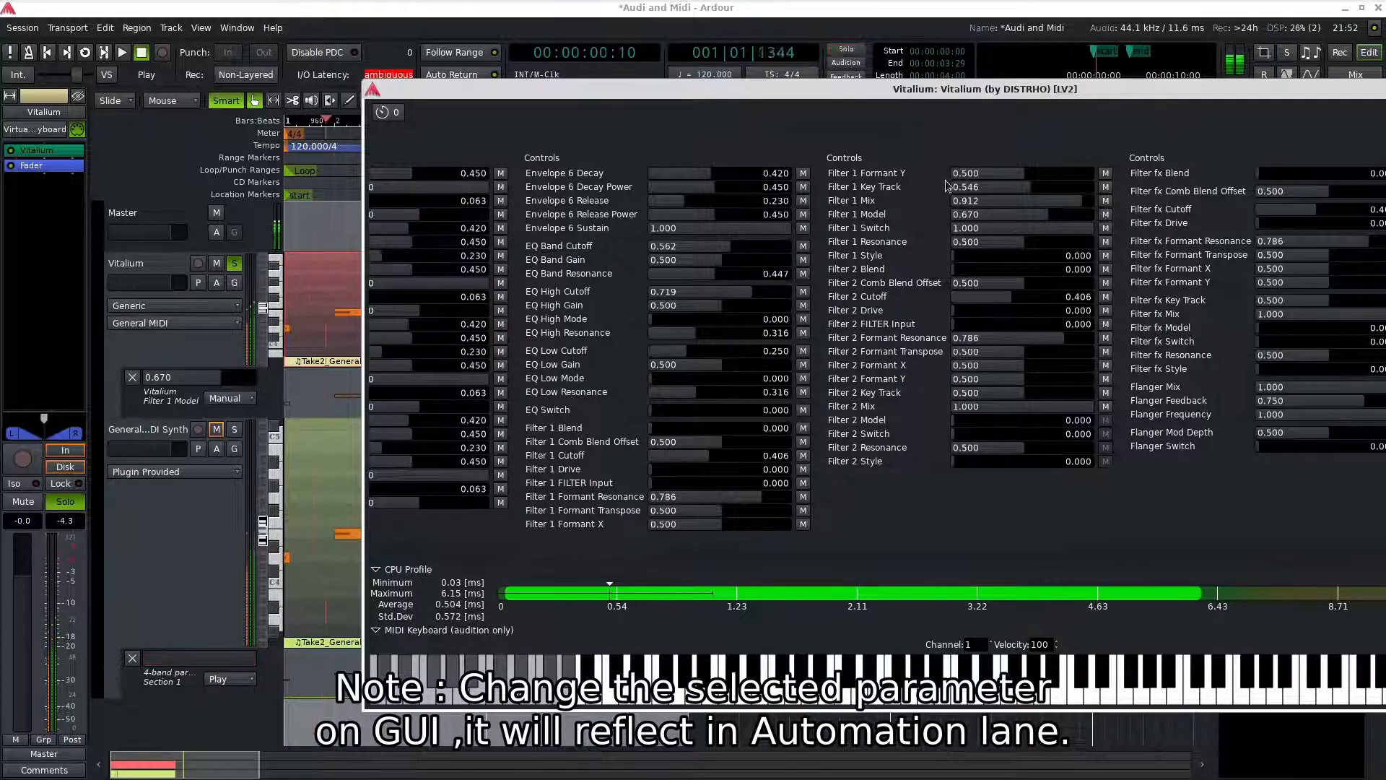
{"action": "left_click_drag", "start_coordinate": [1016, 215], "coordinate": [974, 176]}
{"action": "left_click_drag", "start_coordinate": [940, 101], "coordinate": [639, 62]}
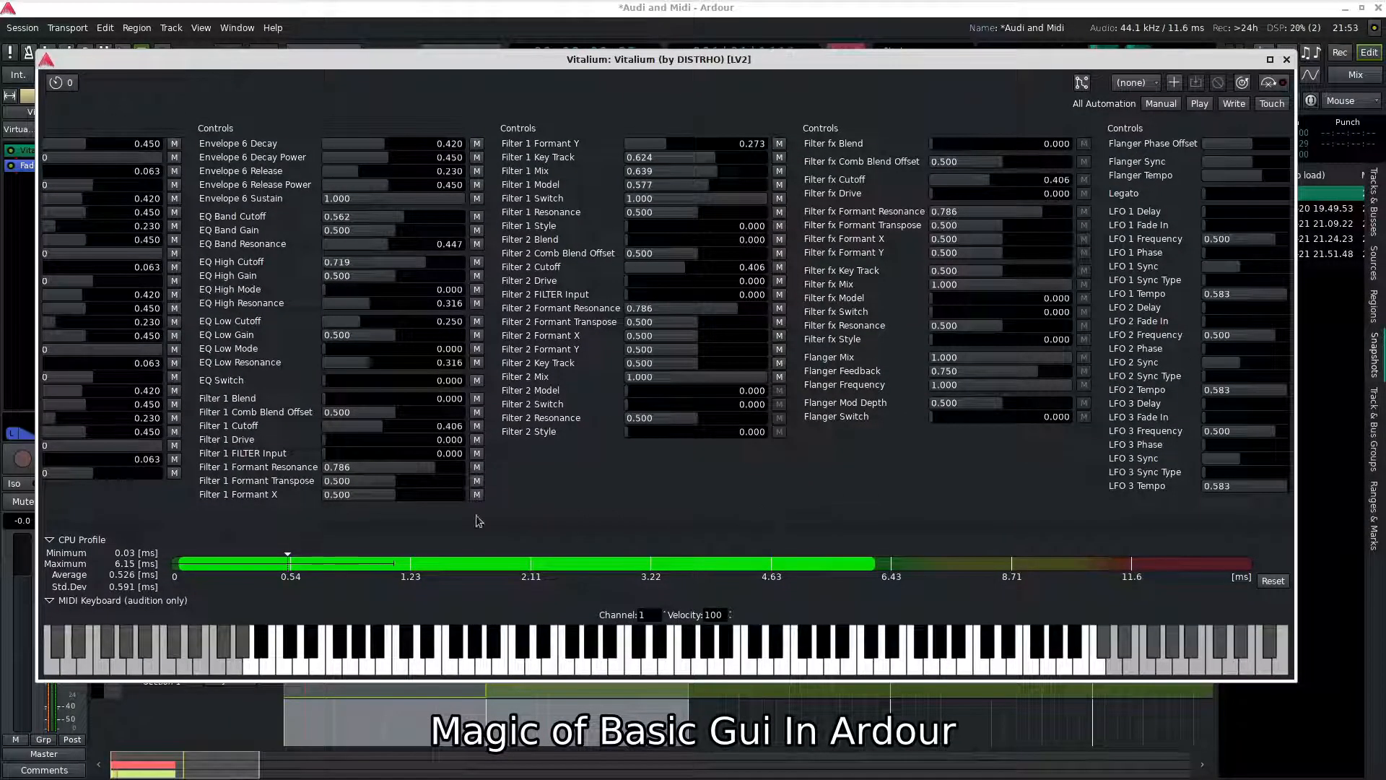
Step: Return to the first columns of Vitalium's controls and collapse the MIDI Keyboard and CPU Profile sections
{"action": "left_click_drag", "start_coordinate": [267, 535], "coordinate": [112, 521]}
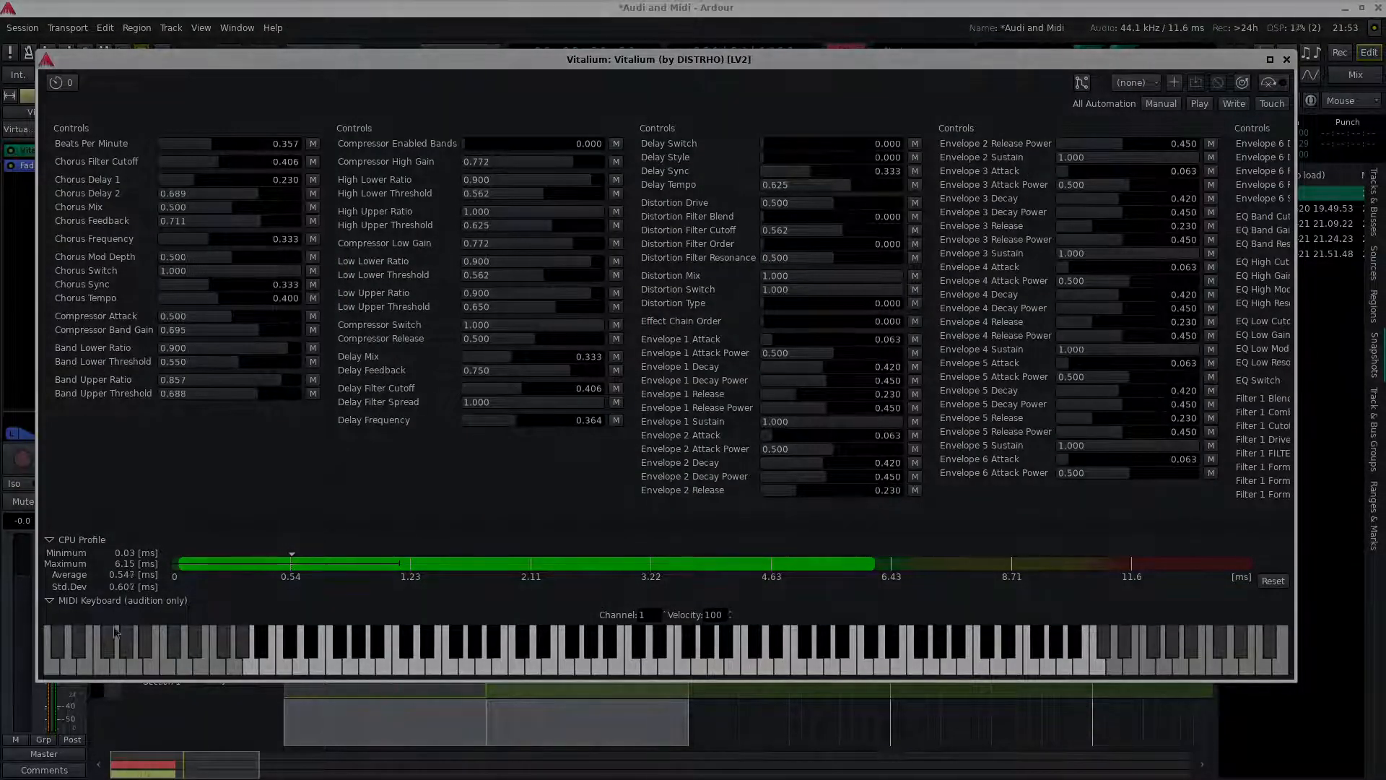
{"action": "left_click", "coordinate": [87, 601]}
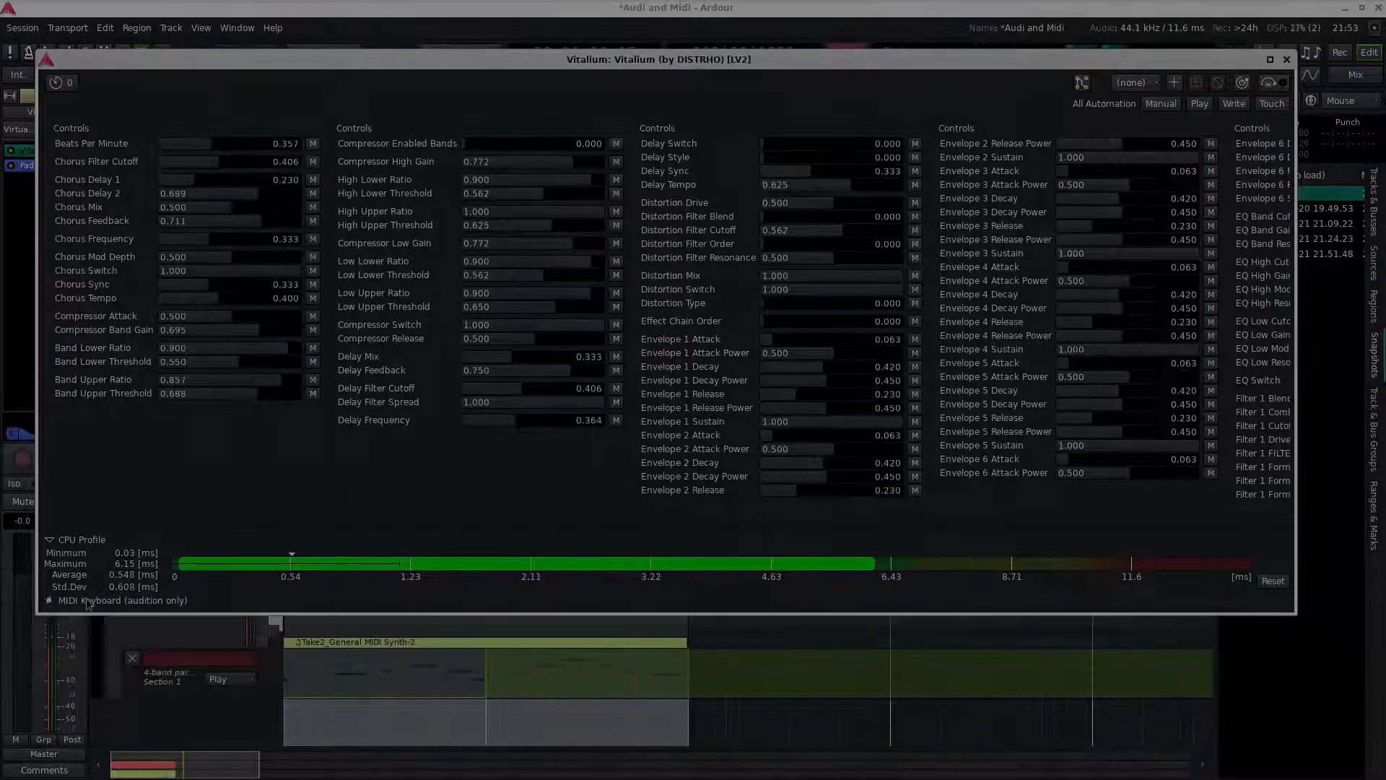
{"action": "left_click", "coordinate": [49, 540]}
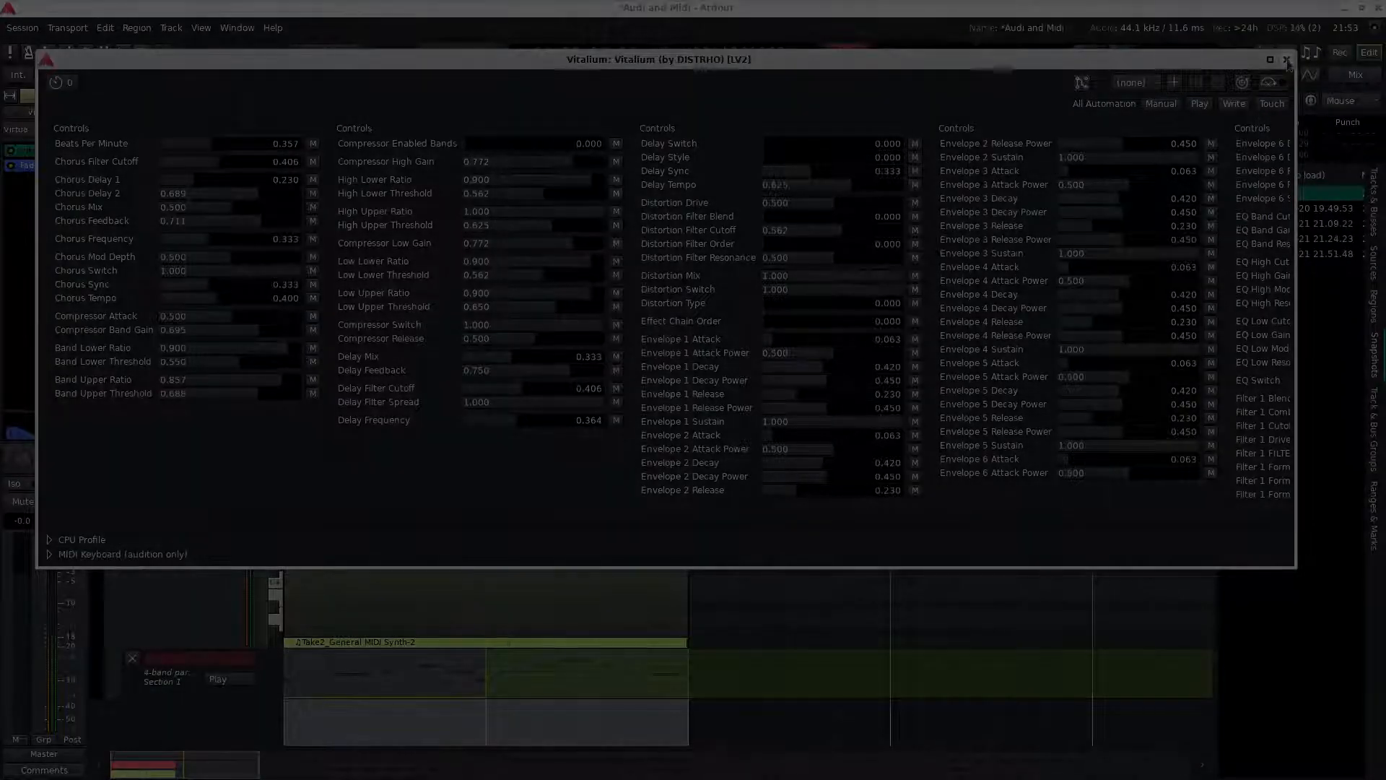